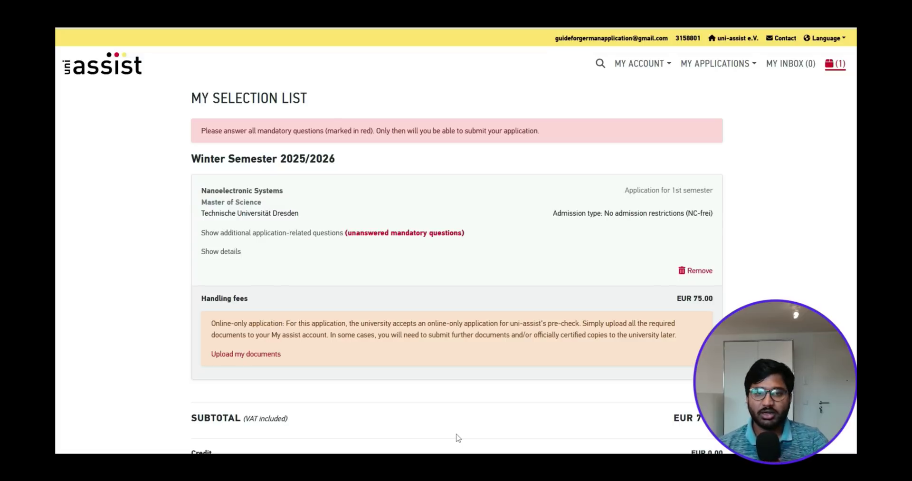
# Step: Open the additional application-related questions for Nanoelectronic Systems and show the general questions with the educational data
pyautogui.click(373, 238)
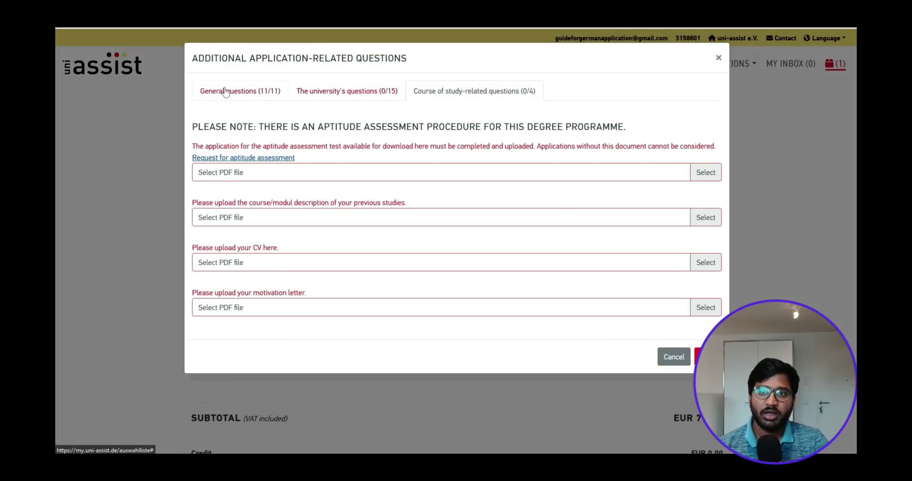
pyautogui.click(245, 95)
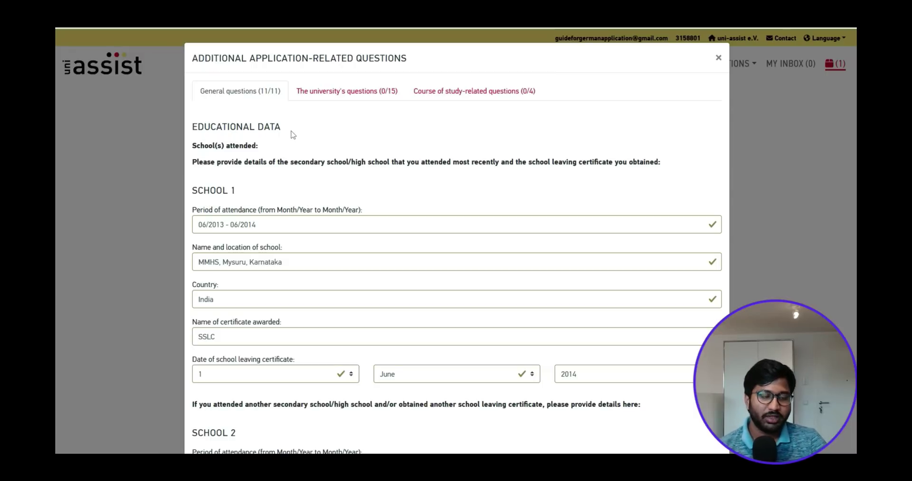
pyautogui.moveTo(292, 135); pyautogui.dragTo(183, 128)
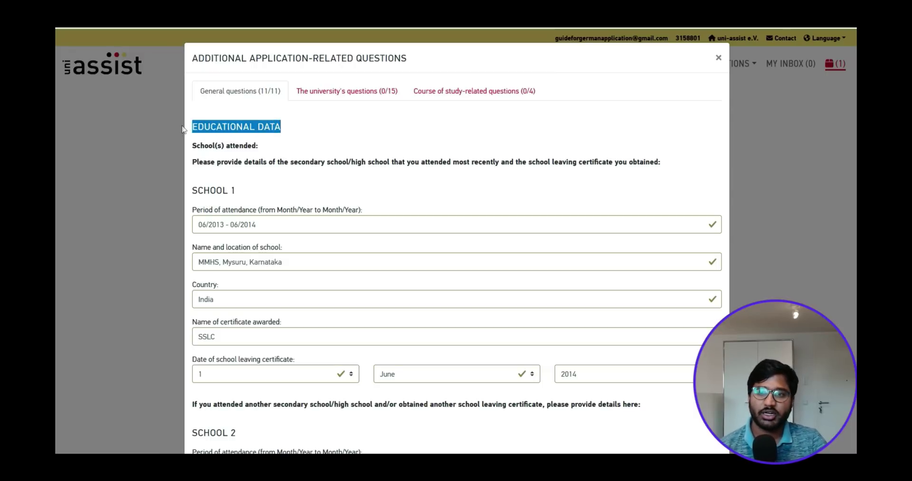
pyautogui.click(281, 189)
# Step: Review the School 1 details, covering period of attendance, school name and location, country, certificate name and leaving date
pyautogui.scroll(-1, 280, 189)
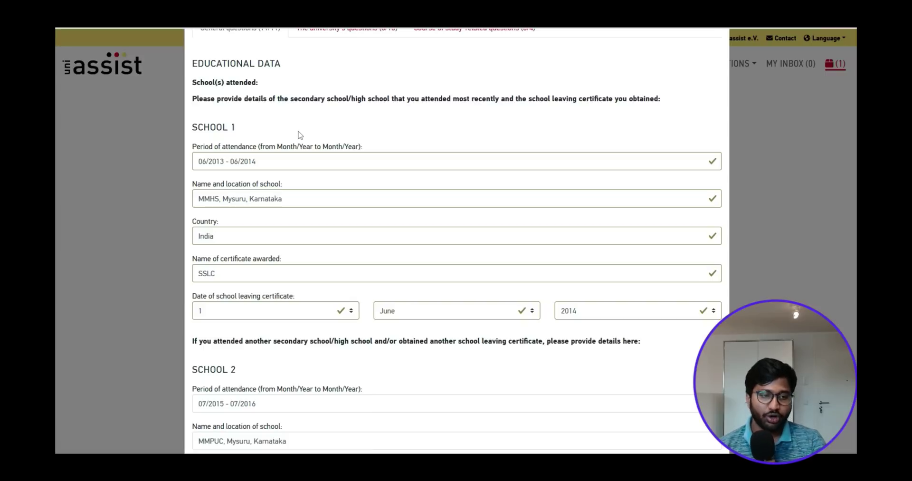
pyautogui.scroll(-1, 301, 135)
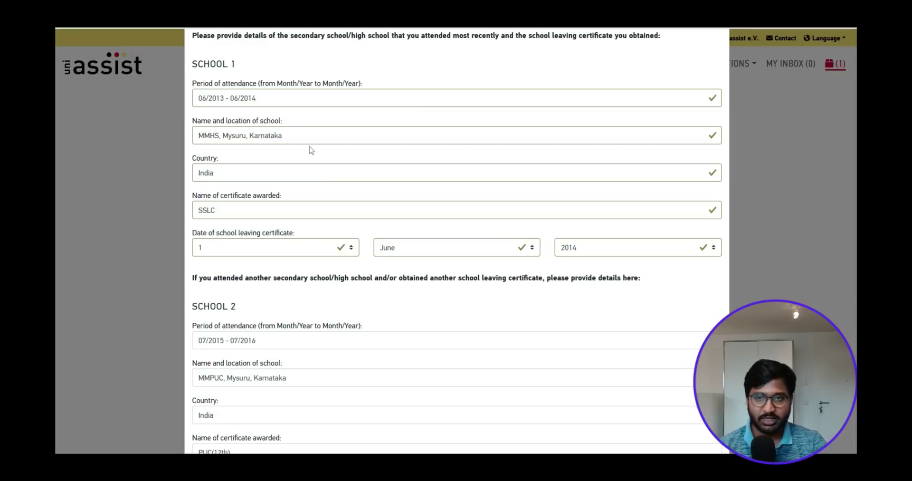
pyautogui.scroll(1, 312, 150)
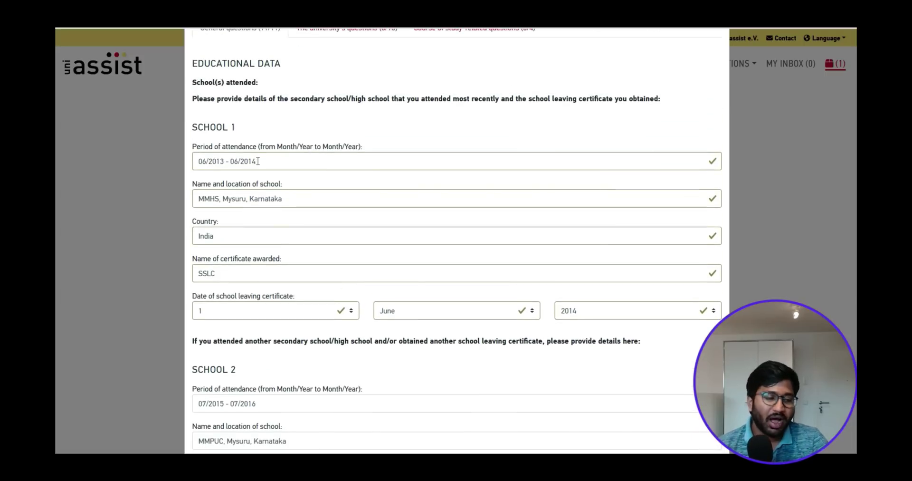
pyautogui.scroll(-2, 258, 161)
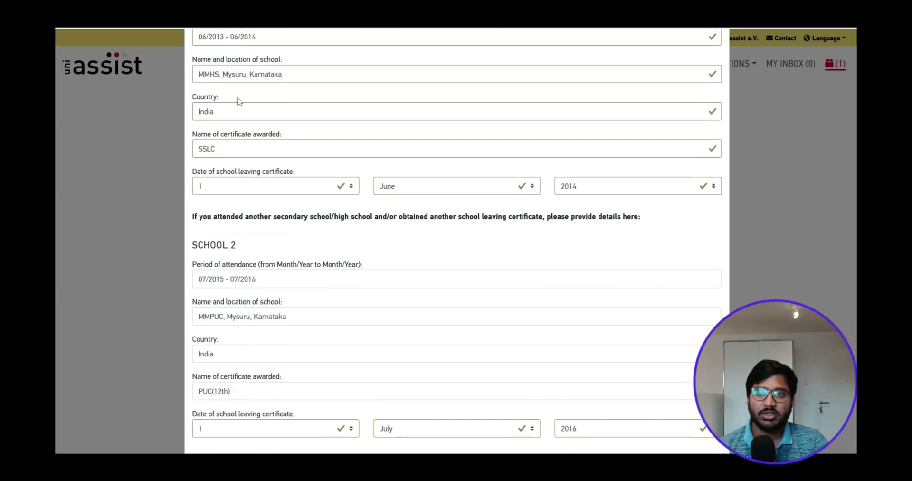
pyautogui.scroll(1, 232, 112)
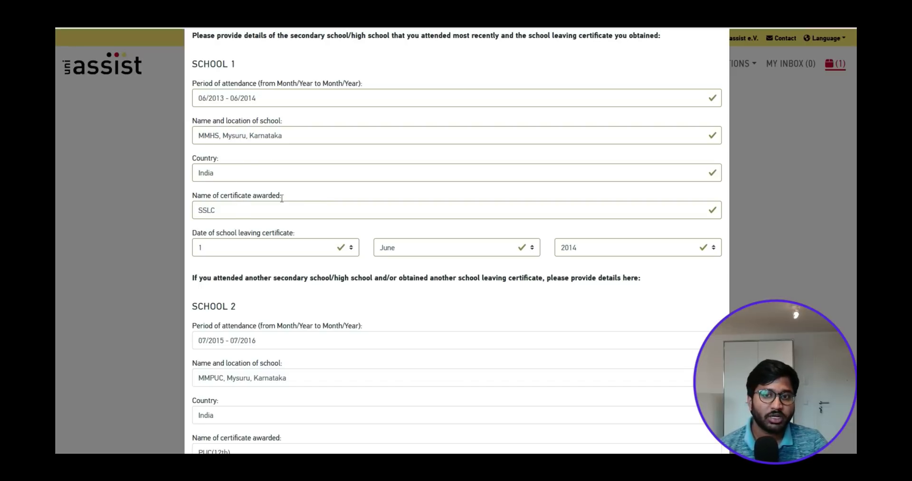
pyautogui.moveTo(282, 196); pyautogui.dragTo(197, 208)
pyautogui.click(232, 225)
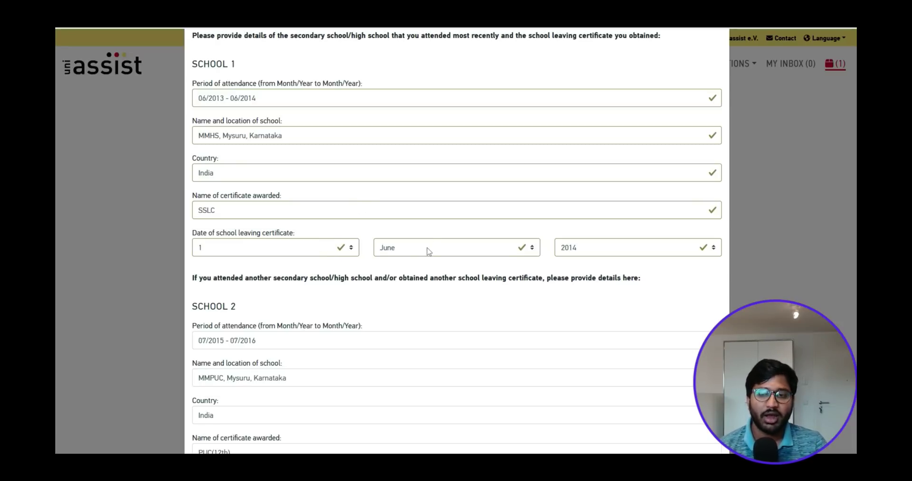
# Step: Review the School 2 entries, including the period of attendance, certificate awarded and date of the school leaving certificate
pyautogui.scroll(-4, 428, 251)
pyautogui.moveTo(242, 117); pyautogui.dragTo(243, 153)
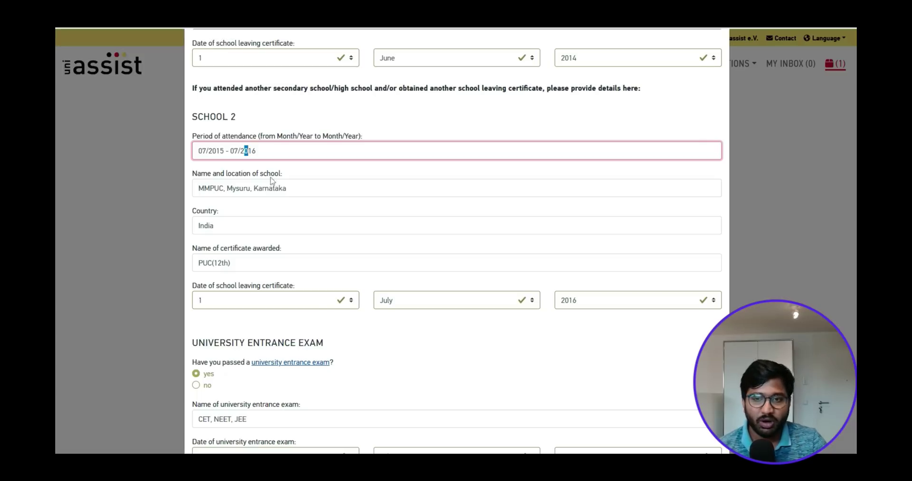
pyautogui.moveTo(295, 285); pyautogui.dragTo(233, 286)
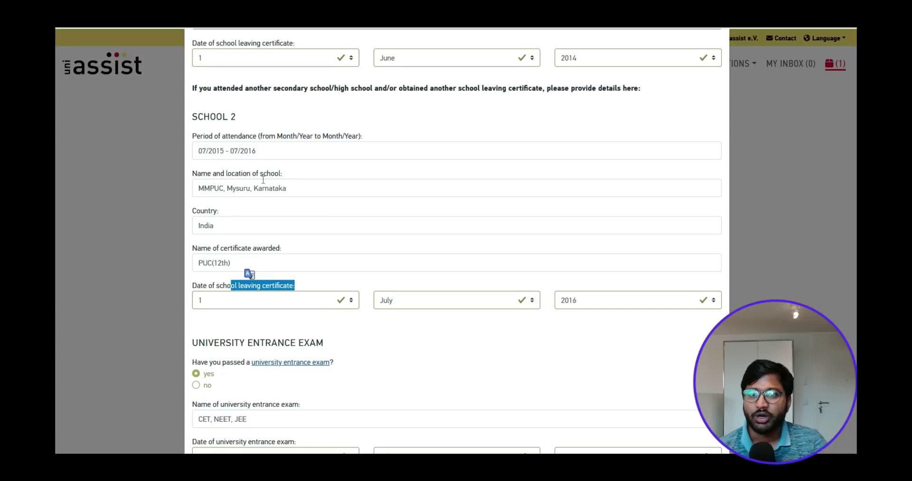
pyautogui.scroll(-1, 263, 179)
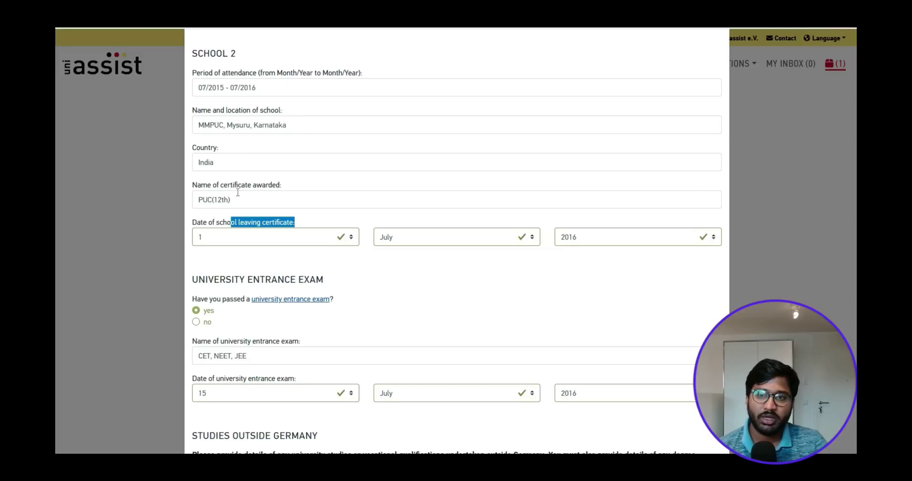
pyautogui.moveTo(295, 187); pyautogui.dragTo(196, 188)
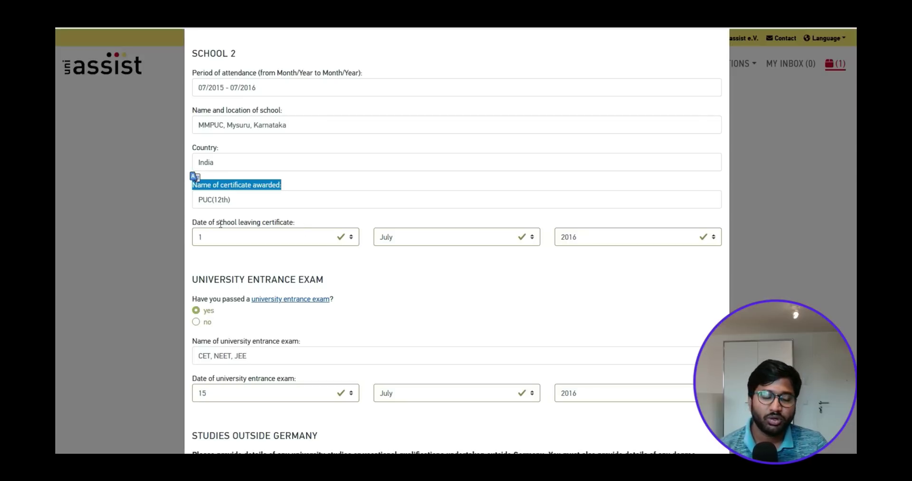
# Step: Check the university entrance exam section, including whether an exam was passed and its name and date
pyautogui.scroll(-4, 375, 243)
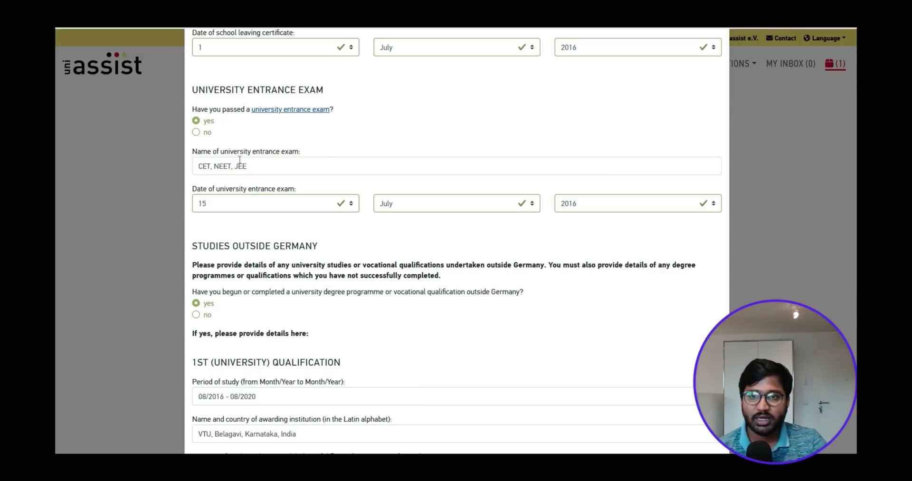
pyautogui.moveTo(207, 166); pyautogui.dragTo(198, 166)
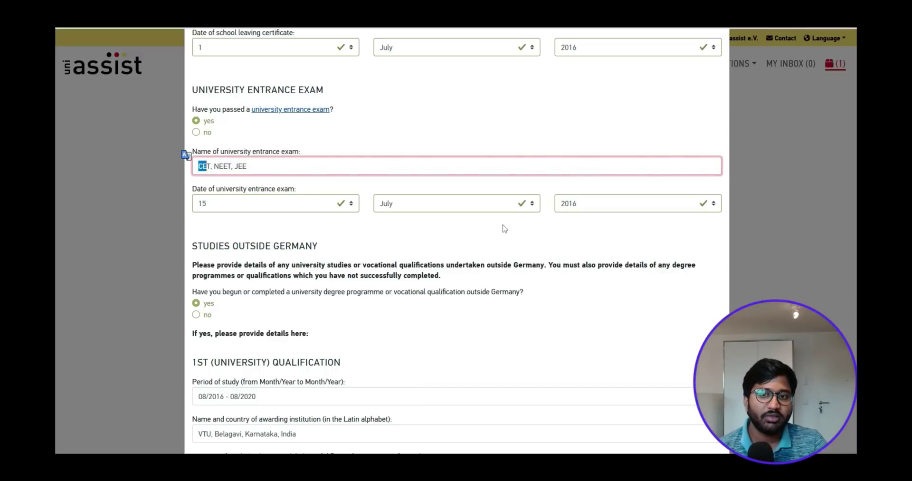
pyautogui.click(522, 245)
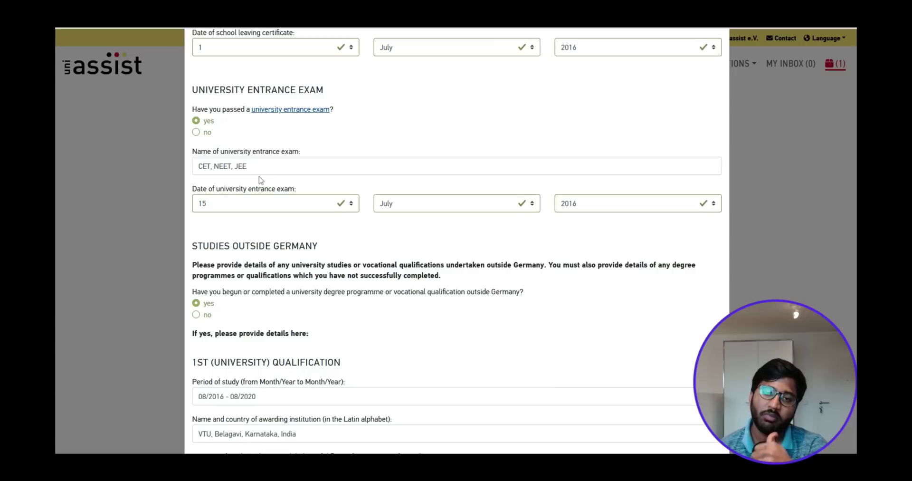
pyautogui.scroll(-3, 259, 179)
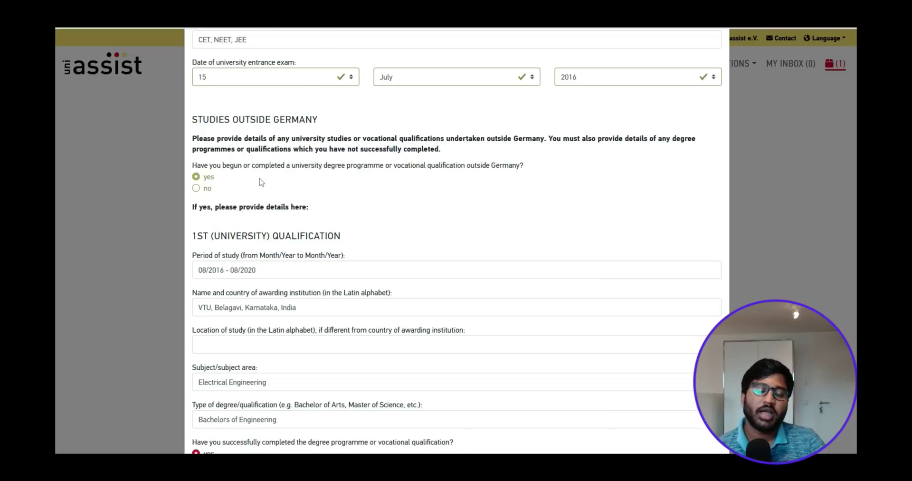
pyautogui.scroll(5, 262, 181)
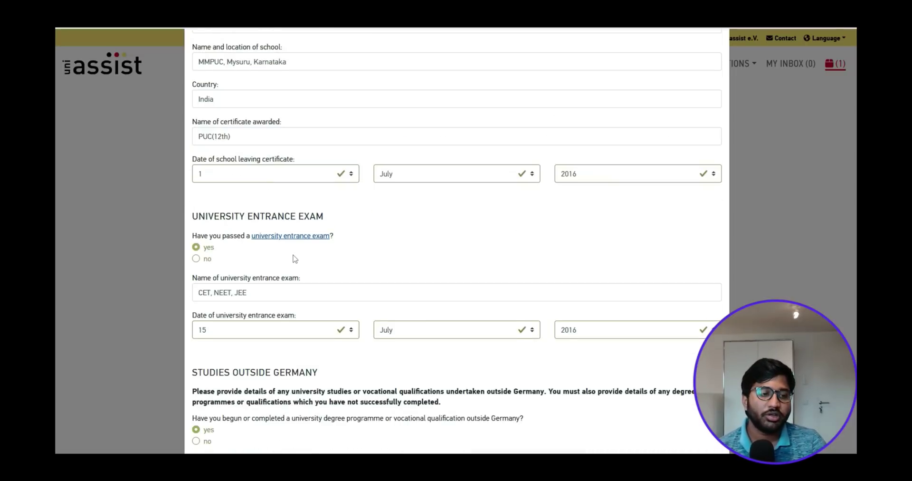
pyautogui.scroll(-5, 292, 257)
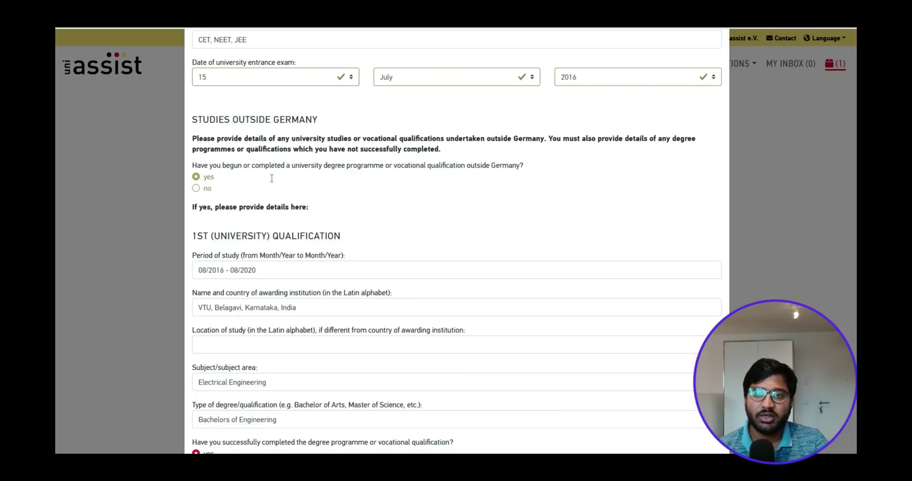
# Step: Read the Studies Outside Germany instructions and check the answer about a degree programme begun or completed outside Germany
pyautogui.moveTo(331, 119); pyautogui.dragTo(230, 119)
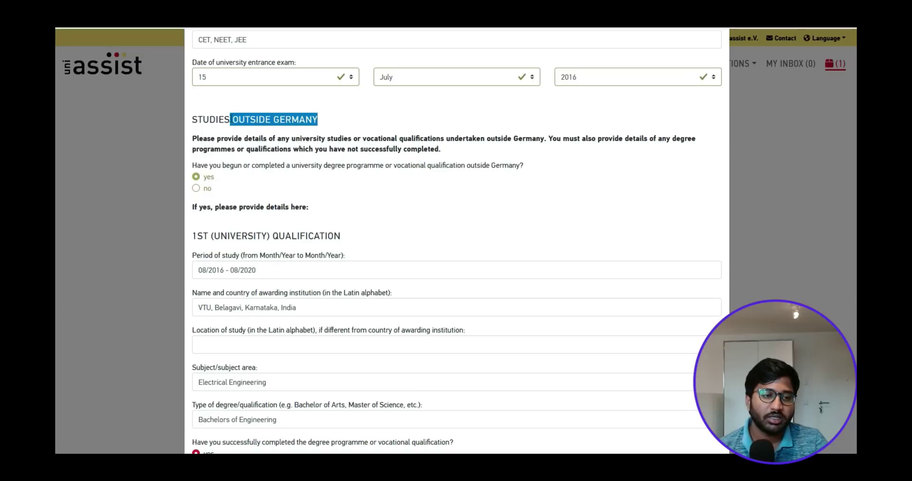
pyautogui.click(286, 151)
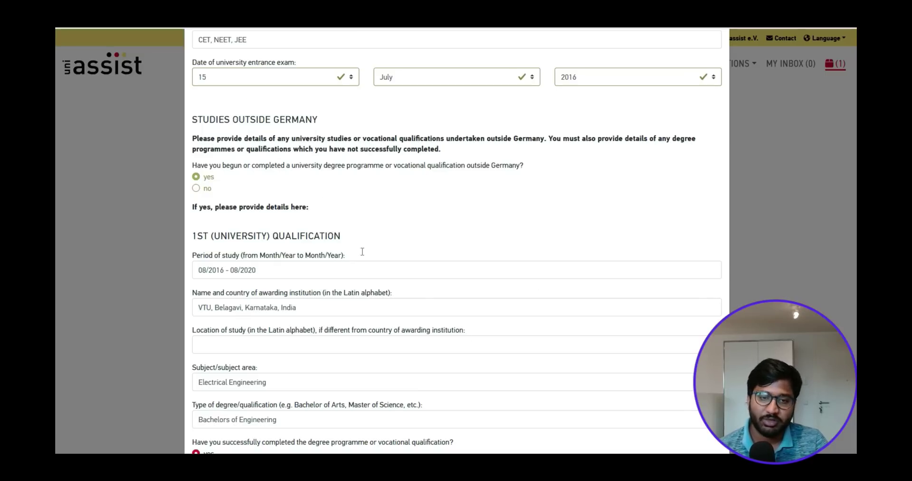
pyautogui.scroll(-1, 411, 244)
pyautogui.moveTo(208, 102); pyautogui.dragTo(290, 103)
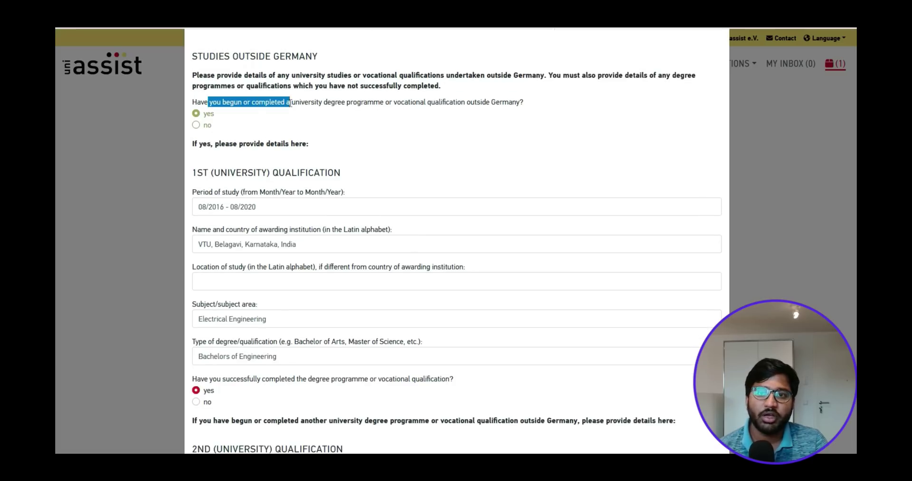
pyautogui.click(218, 131)
pyautogui.moveTo(231, 117); pyautogui.dragTo(190, 116)
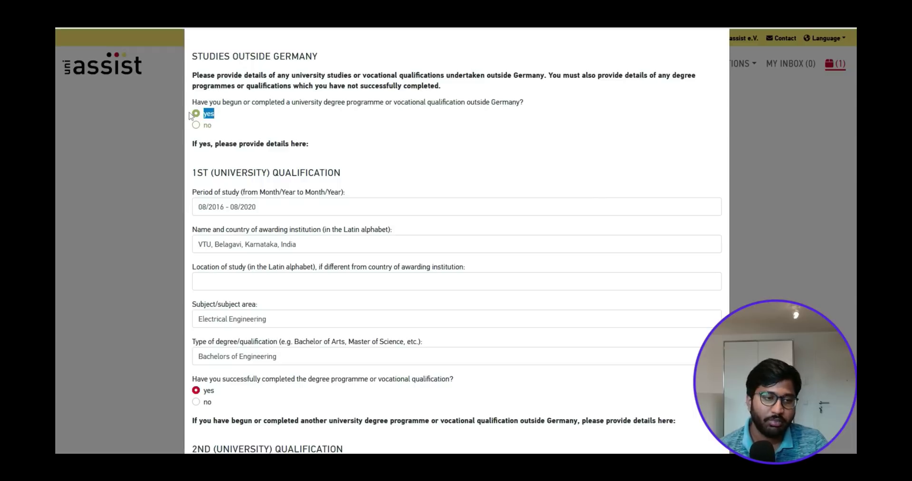
pyautogui.scroll(-1, 353, 124)
pyautogui.moveTo(225, 80); pyautogui.dragTo(309, 82)
pyautogui.click(407, 137)
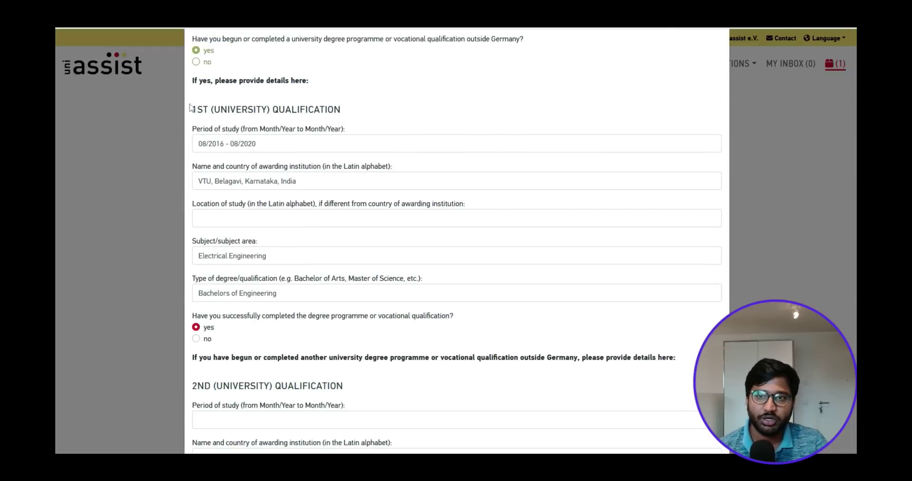
# Step: Review the first university qualification's period of study, awarding institution and country, and subject area
pyautogui.moveTo(192, 110); pyautogui.dragTo(324, 110)
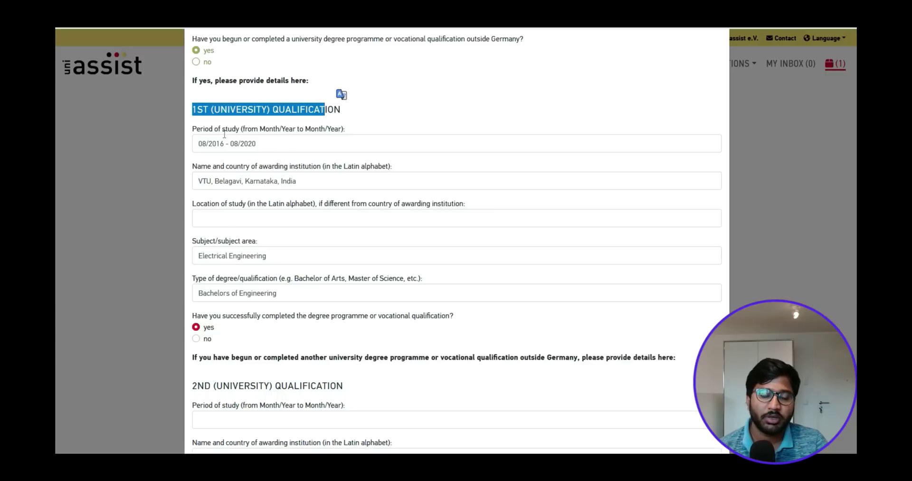
pyautogui.moveTo(281, 144); pyautogui.dragTo(200, 144)
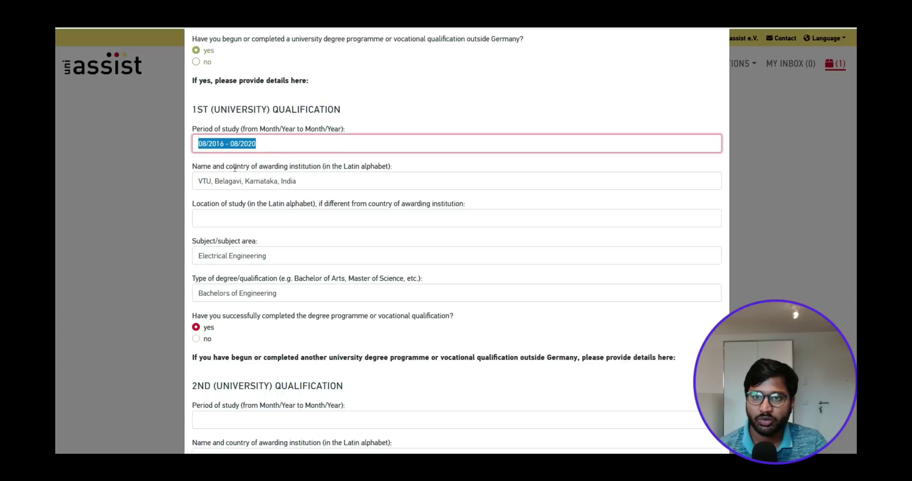
pyautogui.moveTo(208, 166); pyautogui.dragTo(280, 165)
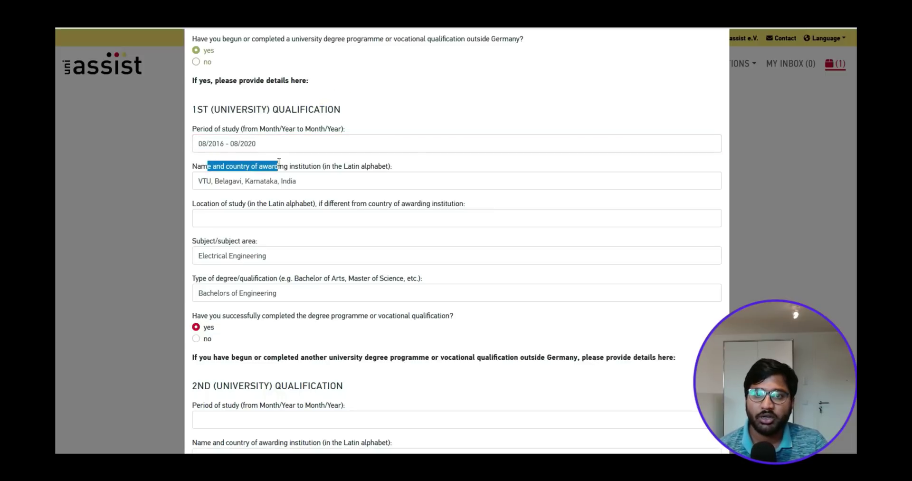
pyautogui.doubleClick(201, 181)
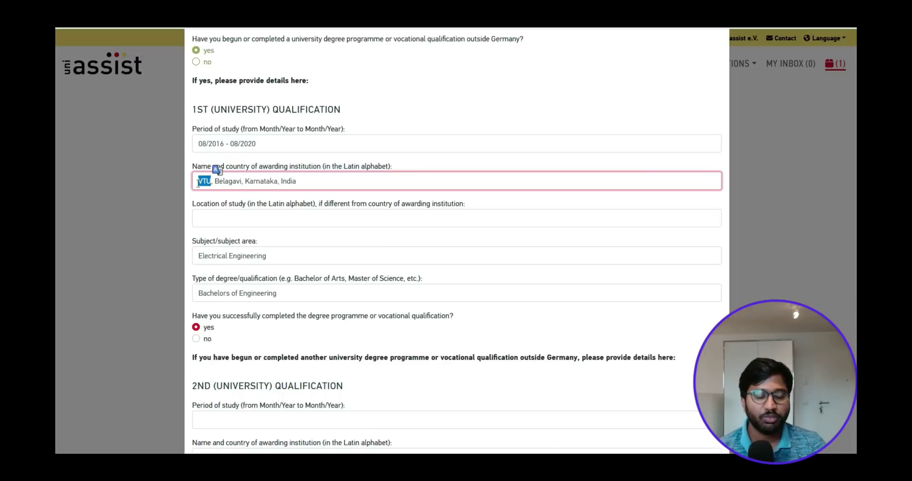
pyautogui.moveTo(219, 181); pyautogui.dragTo(286, 180)
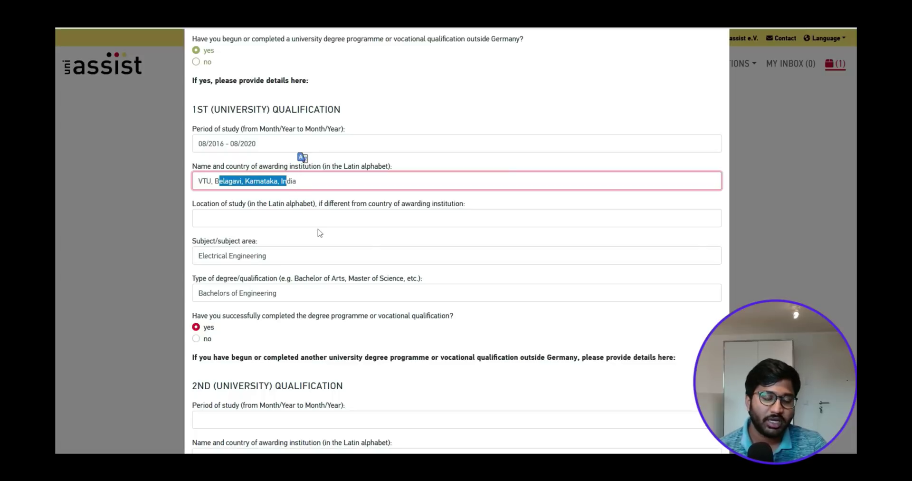
pyautogui.moveTo(259, 242); pyautogui.dragTo(162, 242)
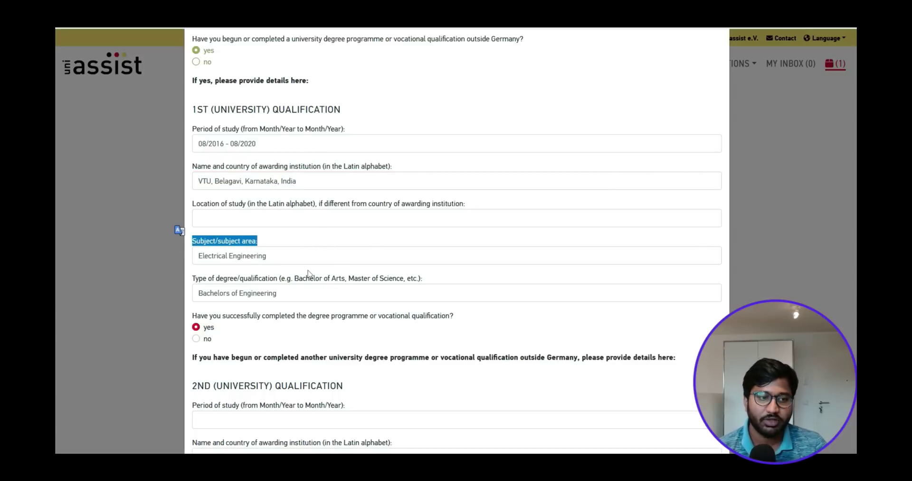
# Step: Try answering no to successful completion of the first university qualification and return the answer to yes
pyautogui.scroll(-3, 308, 273)
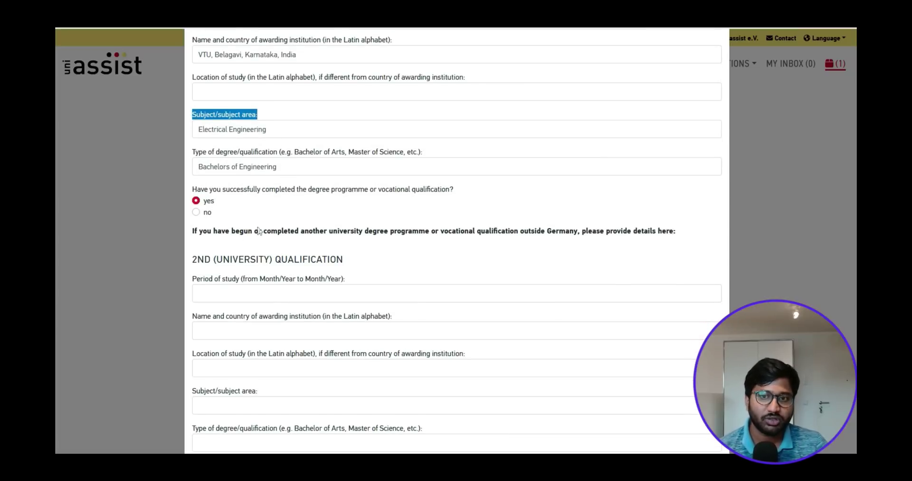
pyautogui.click(196, 211)
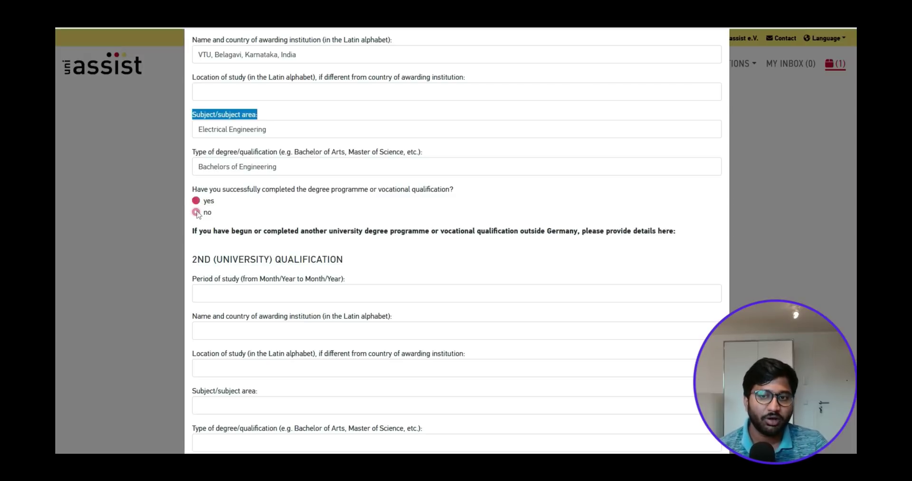
pyautogui.click(199, 203)
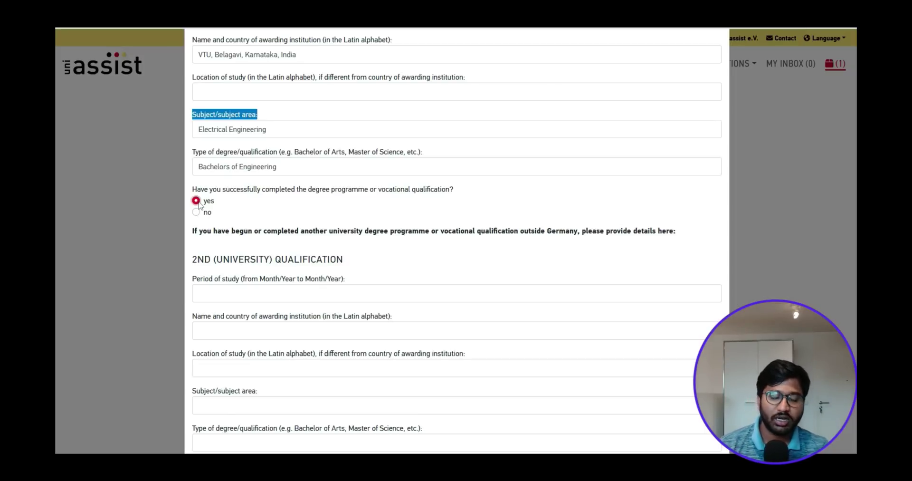
# Step: Look through the second and third university qualification sections and the Studienkolleg/Feststellungsprüfung questions
pyautogui.scroll(-18, 381, 228)
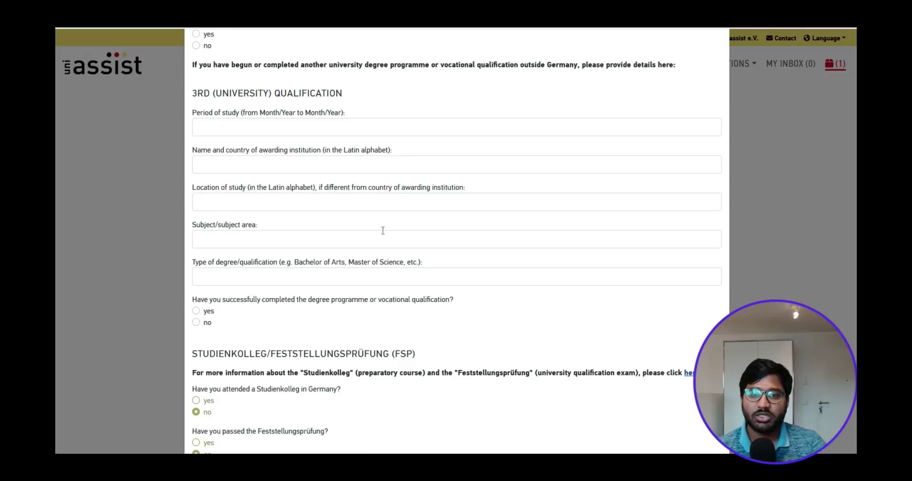
pyautogui.scroll(3, 383, 230)
pyautogui.scroll(1, 383, 230)
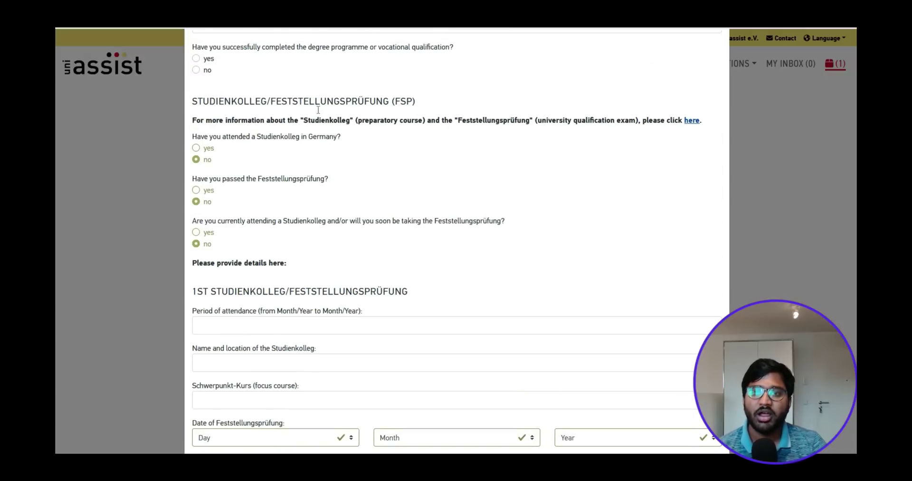
# Step: Look through the first Studienkolleg/Feststellungsprüfung details and read the Studies in Germany instructions and question
pyautogui.scroll(-14, 454, 171)
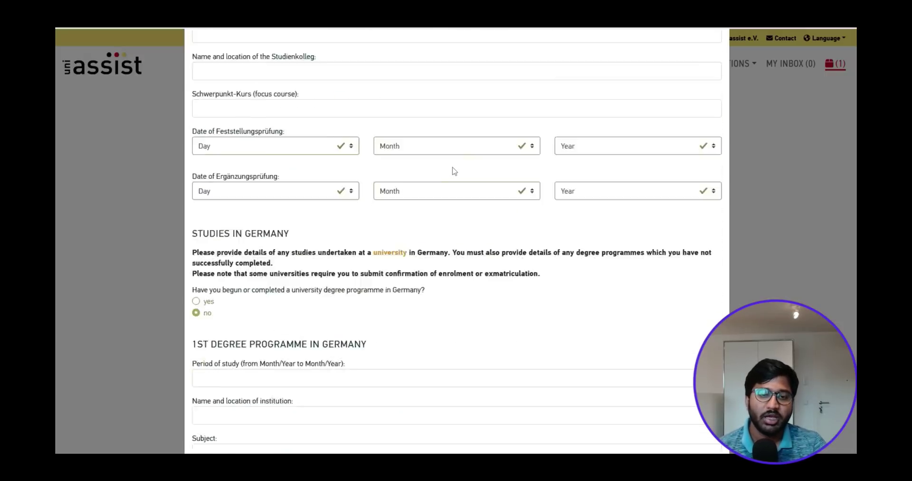
pyautogui.scroll(2, 454, 167)
pyautogui.scroll(6, 453, 166)
pyautogui.scroll(-4, 453, 167)
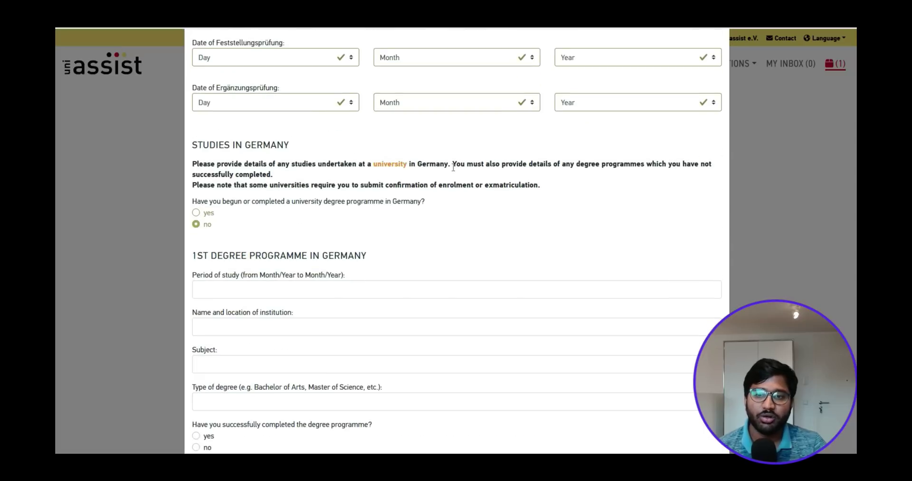
pyautogui.scroll(2, 452, 163)
pyautogui.scroll(-6, 453, 169)
pyautogui.scroll(3, 452, 169)
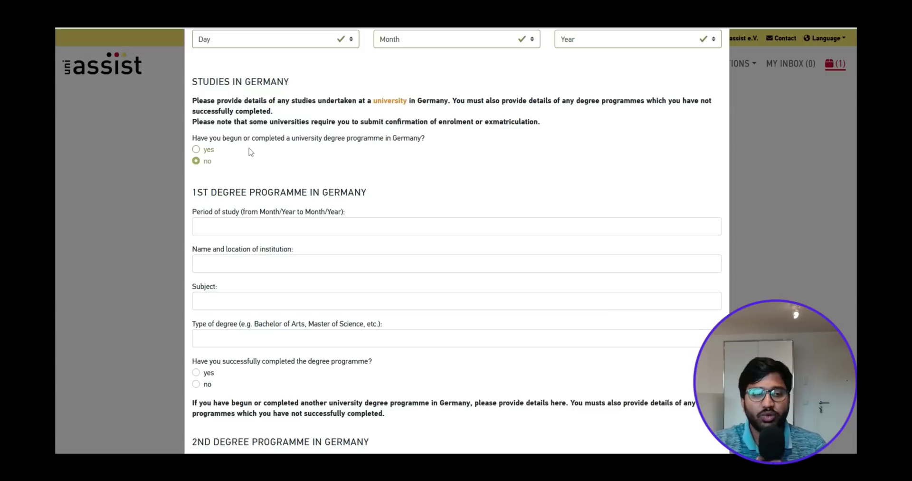
# Step: Try answering yes to a degree programme begun or completed in Germany, return it to no, and look through the German degree programme sections
pyautogui.click(196, 150)
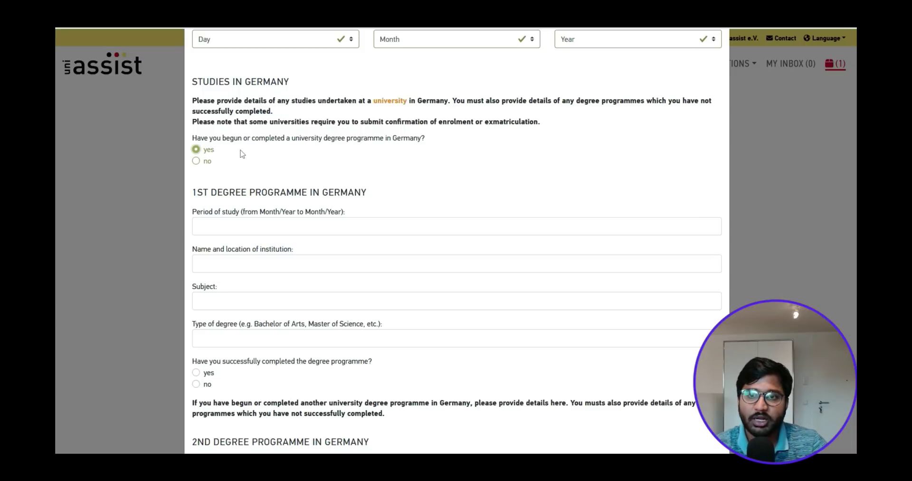
pyautogui.click(196, 161)
pyautogui.scroll(-8, 407, 261)
pyautogui.scroll(-3, 408, 261)
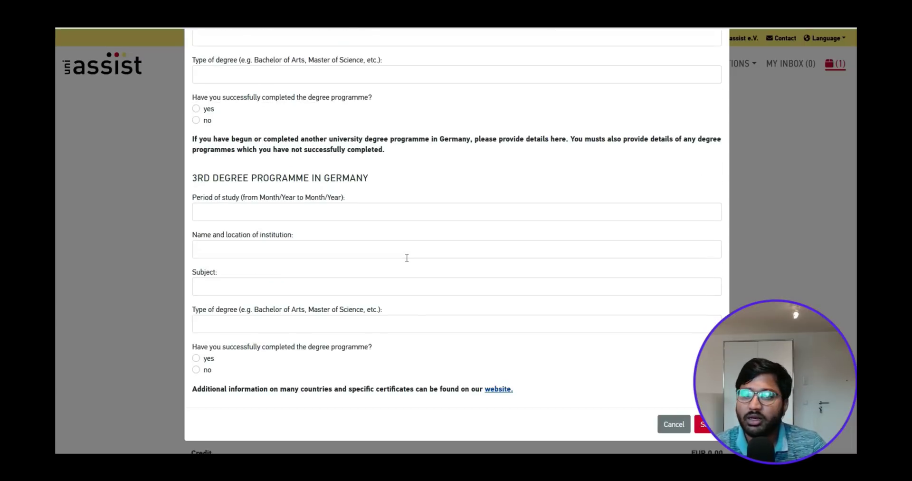
pyautogui.scroll(20, 506, 424)
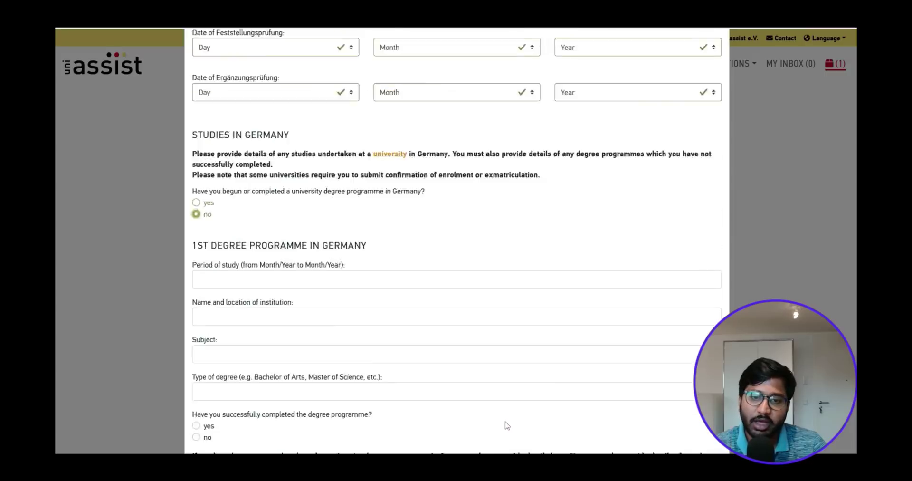
pyautogui.scroll(3, 505, 424)
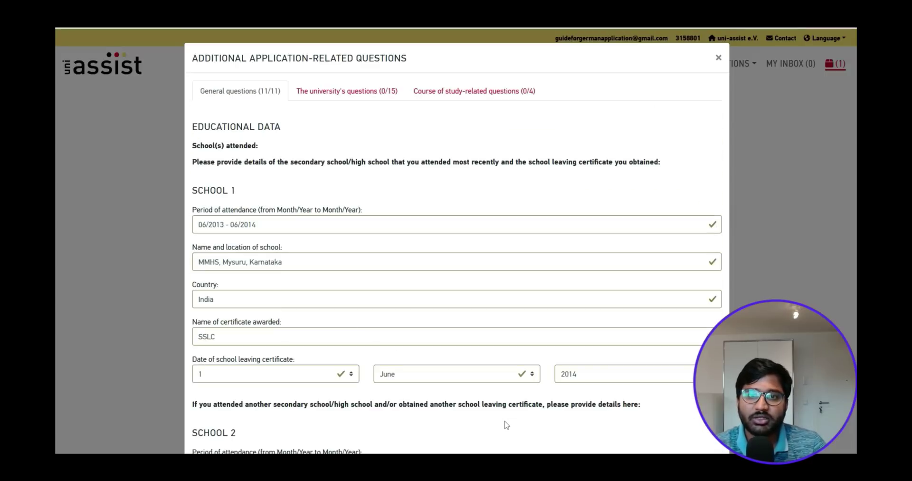
# Step: Open the university's questions and answer no to having any knowledge of German
pyautogui.click(353, 94)
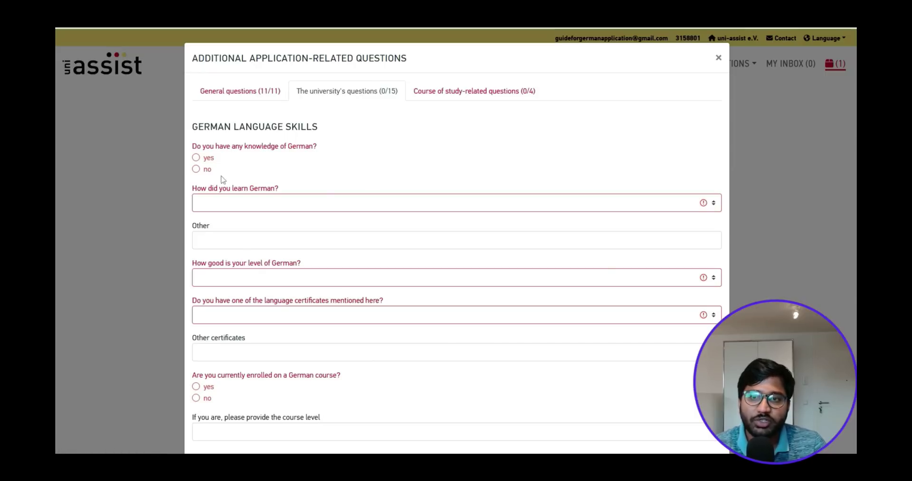
pyautogui.click(205, 176)
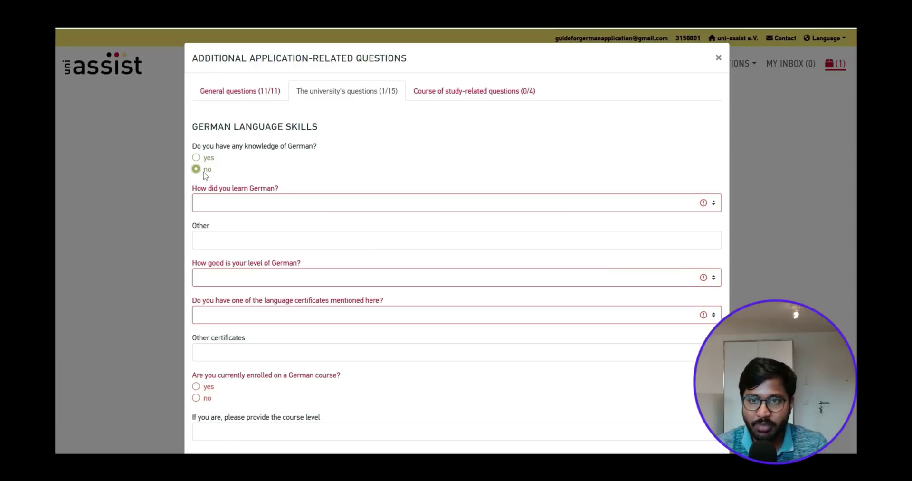
# Step: Set how German was learned to Language school, the German level to A1 and the language certificate to Goethe Zertifikat C2
pyautogui.click(233, 204)
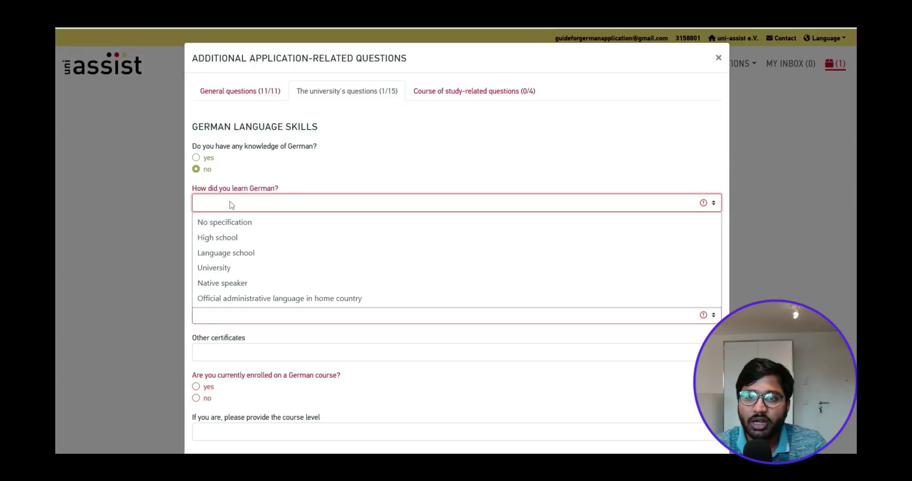
pyautogui.click(230, 256)
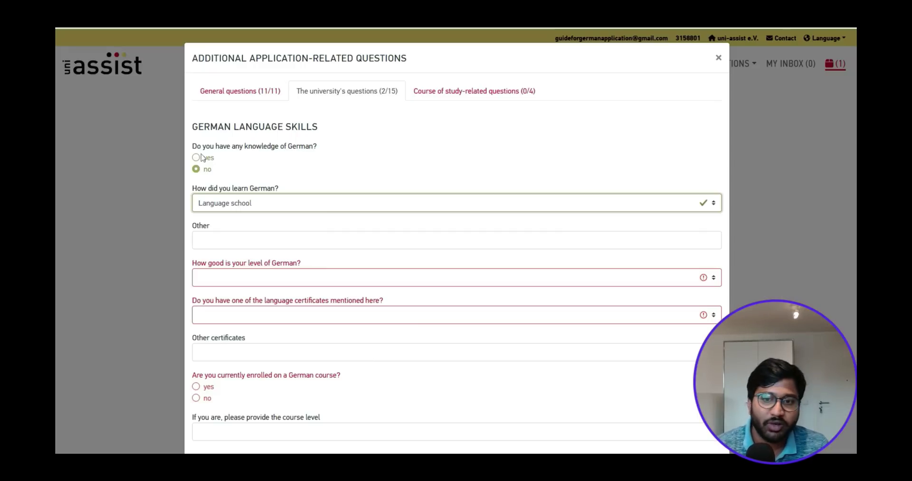
pyautogui.click(219, 284)
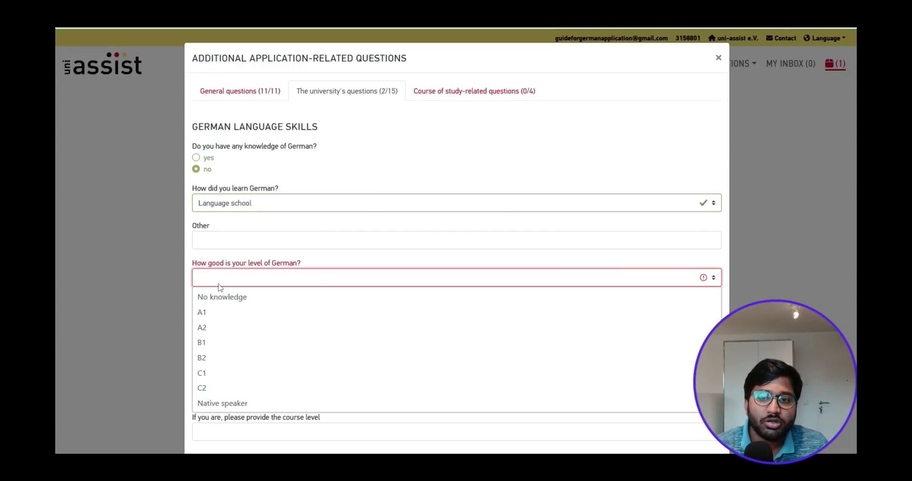
pyautogui.click(219, 312)
pyautogui.click(223, 315)
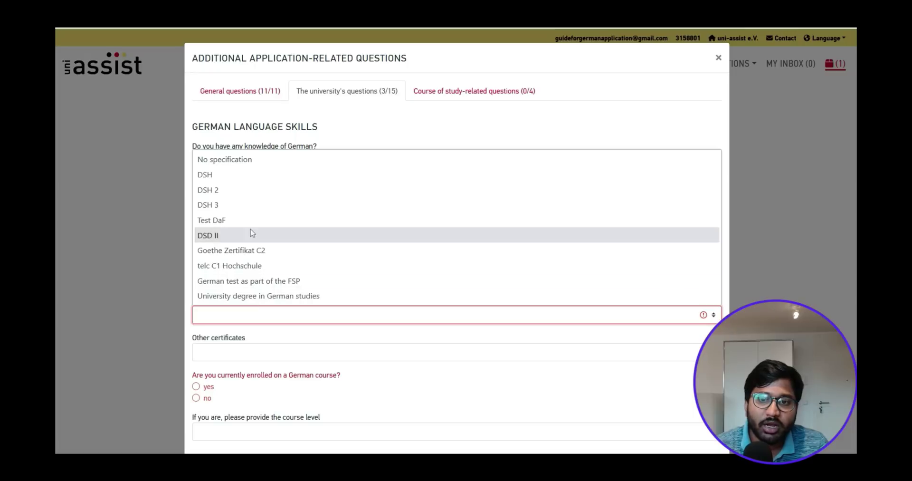
pyautogui.click(309, 258)
pyautogui.click(265, 314)
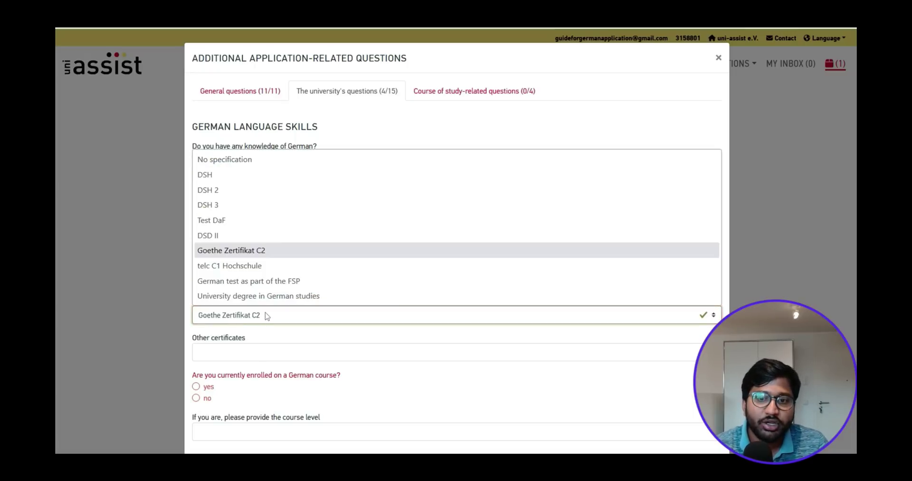
pyautogui.click(361, 338)
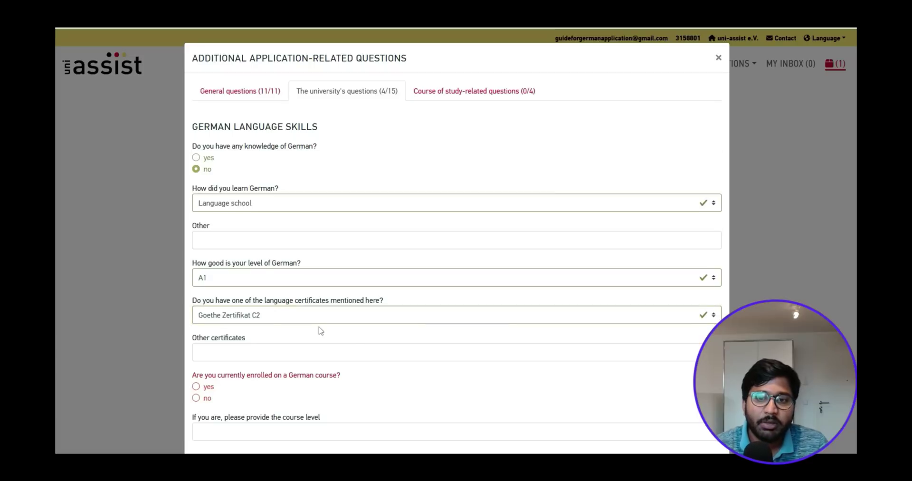
# Step: Try yes for knowledge of German, return it to no, and set how German was learned to No specification
pyautogui.click(196, 157)
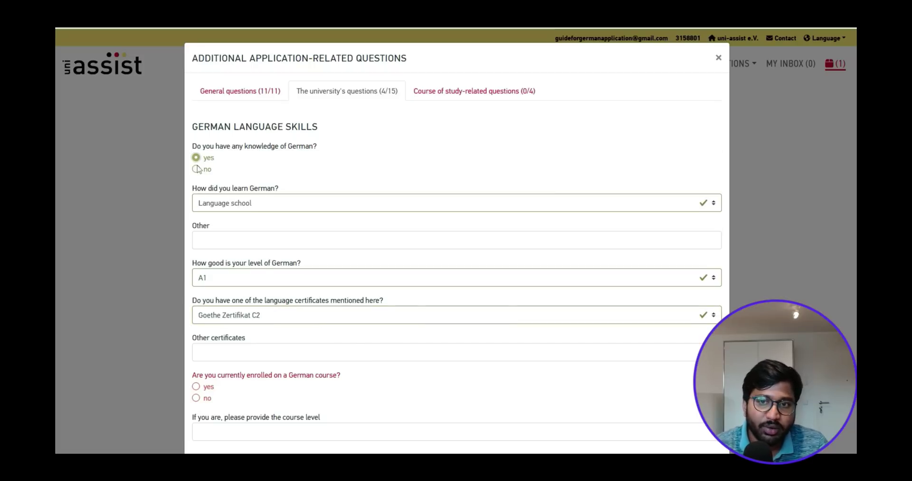
pyautogui.click(196, 169)
pyautogui.click(299, 208)
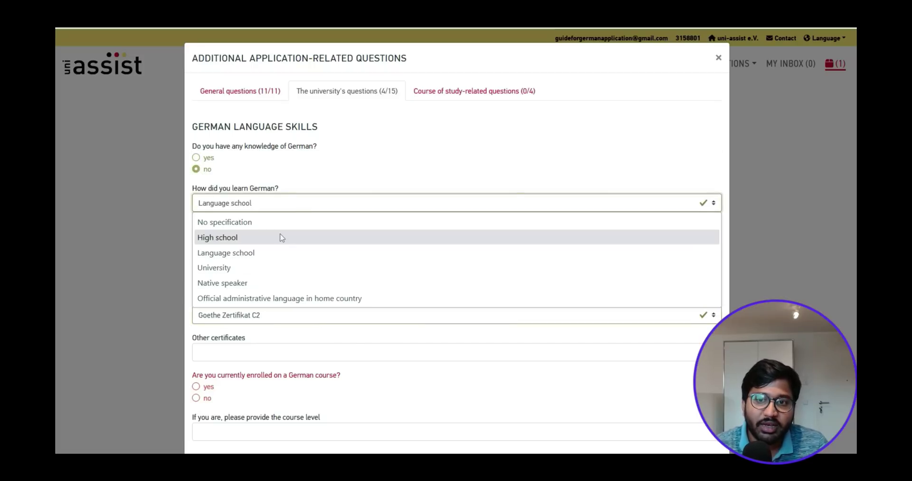
pyautogui.click(279, 237)
pyautogui.click(280, 210)
pyautogui.click(272, 230)
pyautogui.click(273, 207)
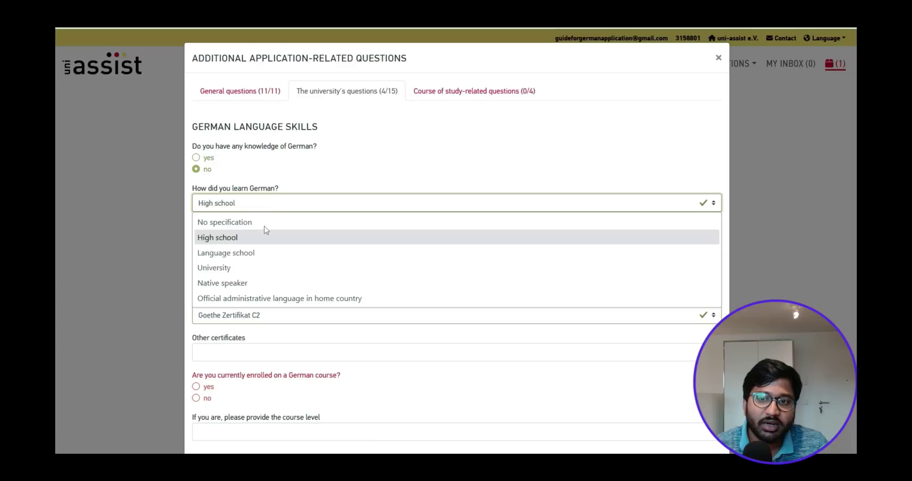
pyautogui.click(265, 222)
# Step: Set the level of German to No knowledge and the German language certificate to No specification
pyautogui.click(261, 244)
pyautogui.click(247, 278)
pyautogui.click(241, 305)
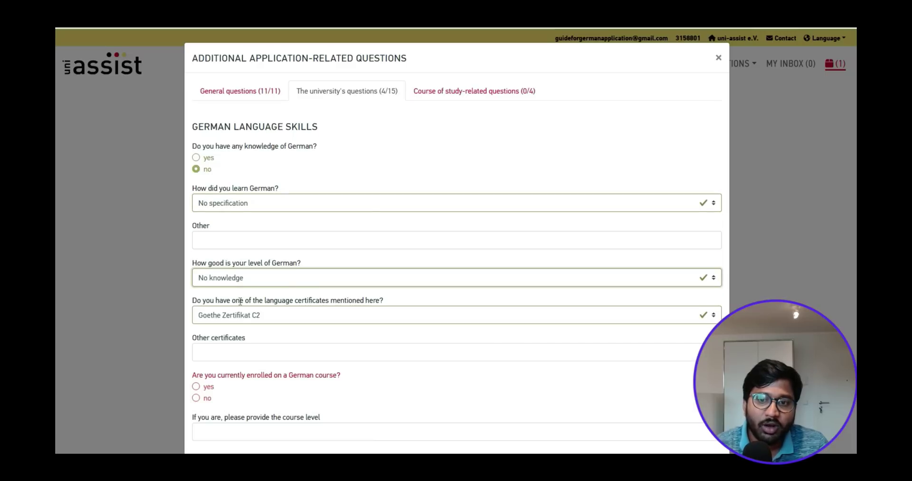
pyautogui.click(266, 315)
pyautogui.click(257, 159)
# Step: Answer yes to being currently enrolled on a German course and check the course level question
pyautogui.scroll(-1, 286, 347)
pyautogui.scroll(-2, 286, 347)
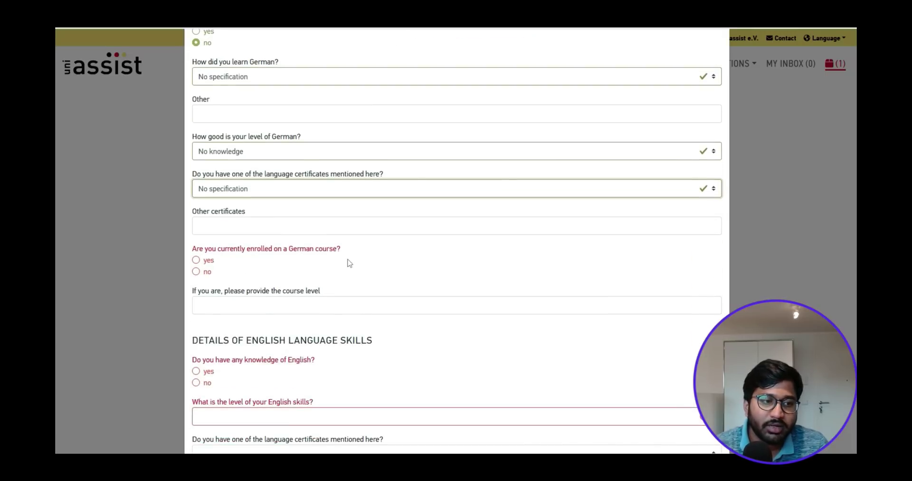
pyautogui.click(196, 260)
pyautogui.click(289, 305)
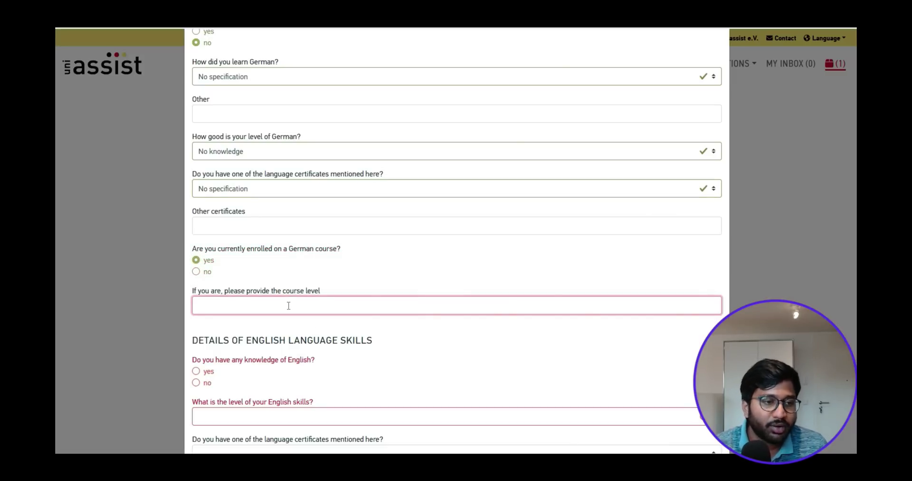
pyautogui.click(289, 324)
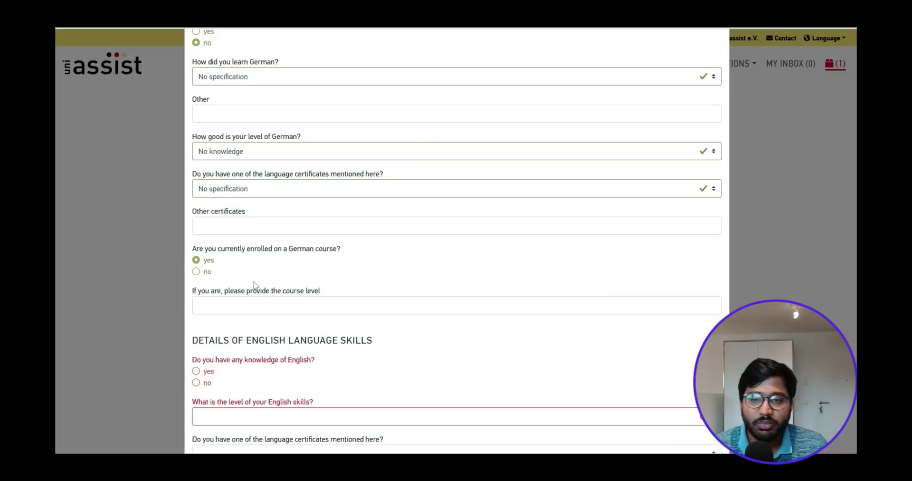
pyautogui.moveTo(324, 288); pyautogui.dragTo(188, 293)
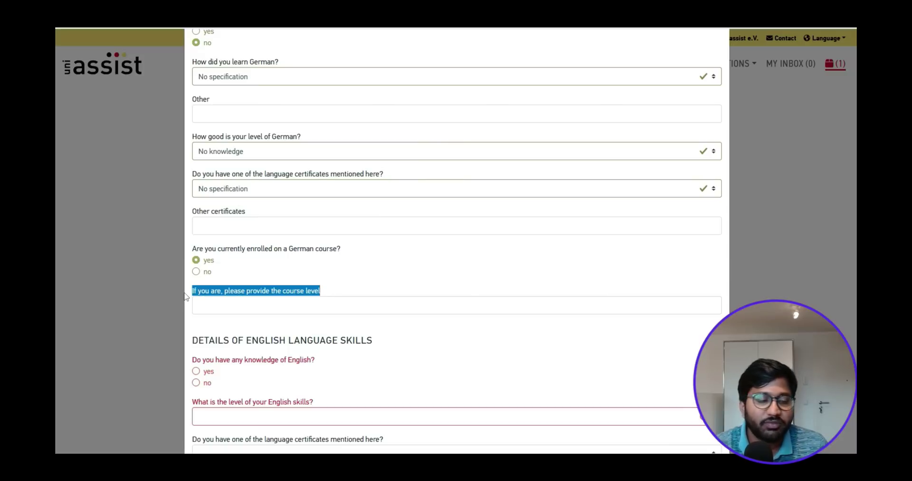
pyautogui.click(430, 277)
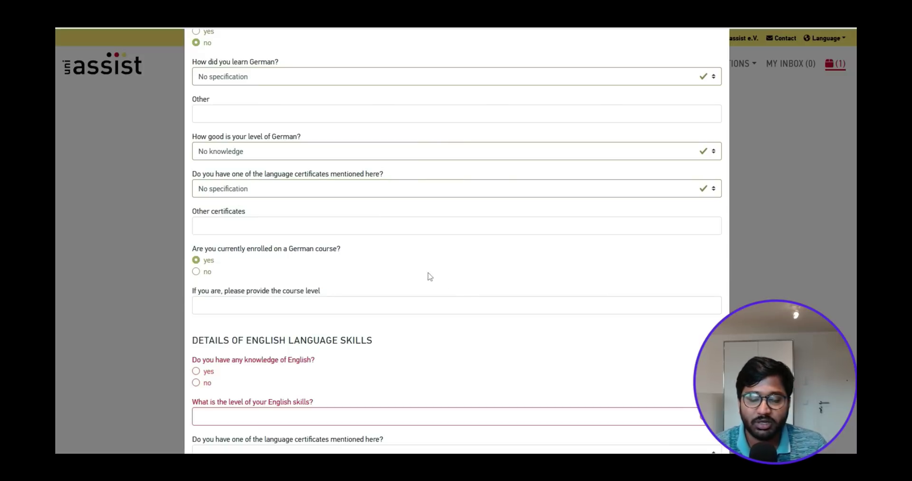
# Step: Answer yes to knowledge of English, set the English level to C1 and choose IELTS as the language certificate
pyautogui.scroll(-4, 290, 267)
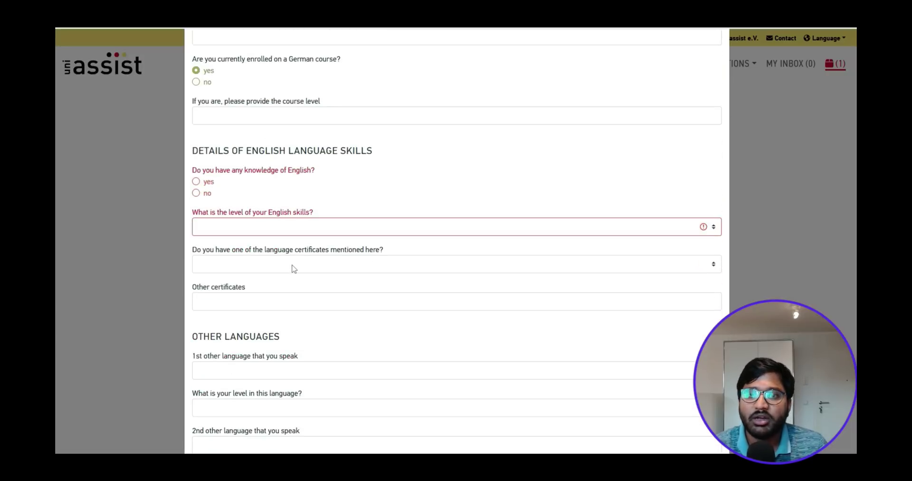
pyautogui.scroll(1, 285, 213)
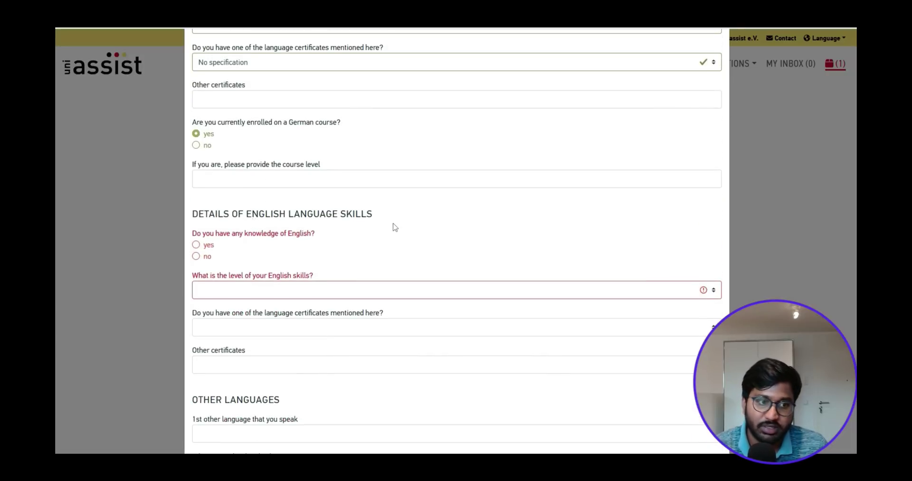
pyautogui.click(196, 244)
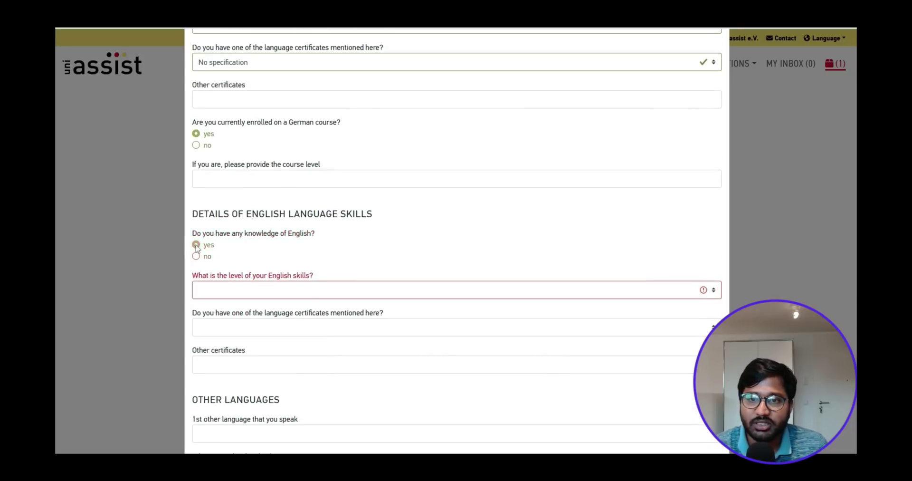
pyautogui.click(241, 293)
pyautogui.click(223, 385)
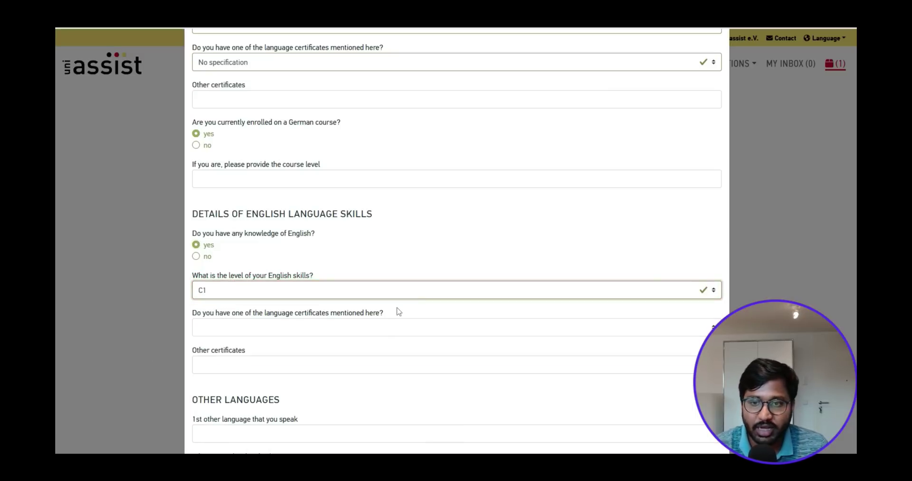
pyautogui.click(293, 326)
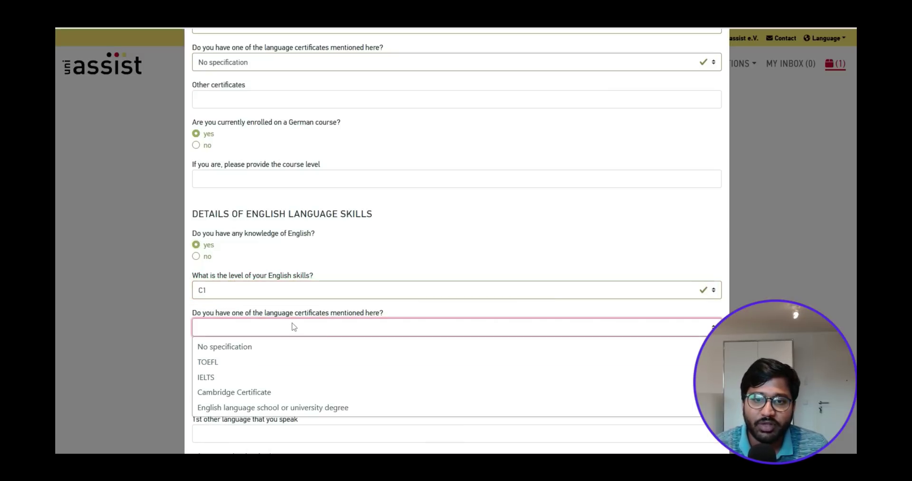
pyautogui.click(217, 376)
# Step: Check the field for other English certificates and review the available certificate options
pyautogui.scroll(-1, 234, 303)
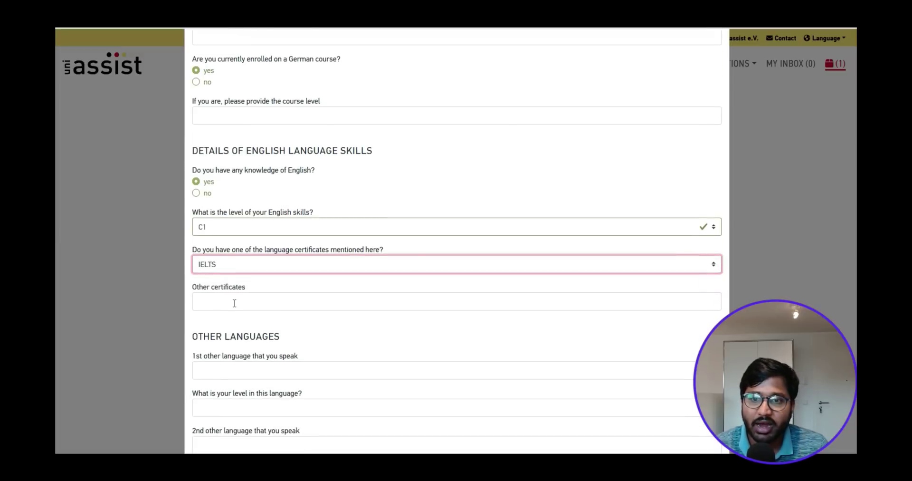
pyautogui.click(235, 303)
pyautogui.click(353, 328)
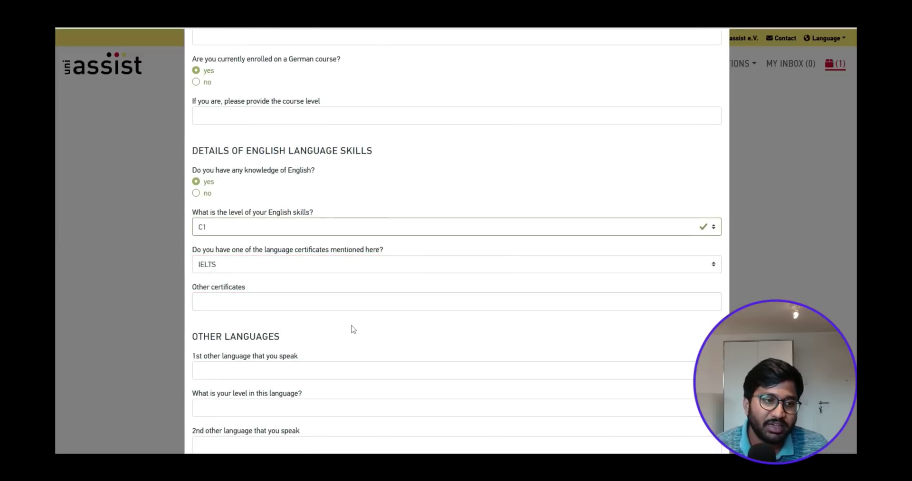
pyautogui.click(267, 262)
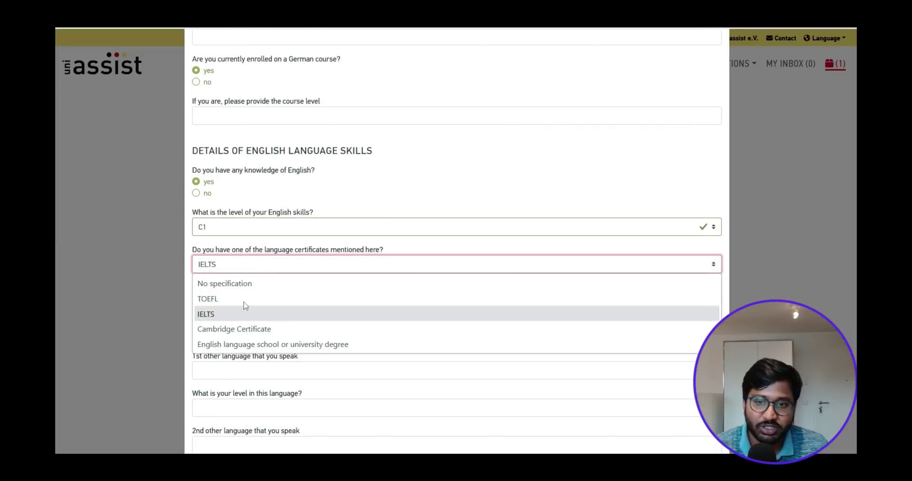
pyautogui.click(469, 356)
# Step: Enter kannada as the first other language spoken
pyautogui.scroll(-2, 309, 339)
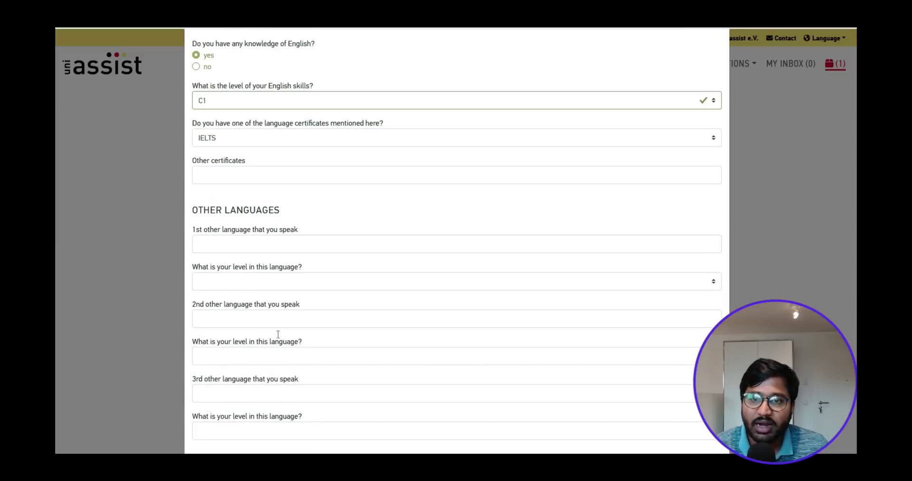
pyautogui.click(255, 242)
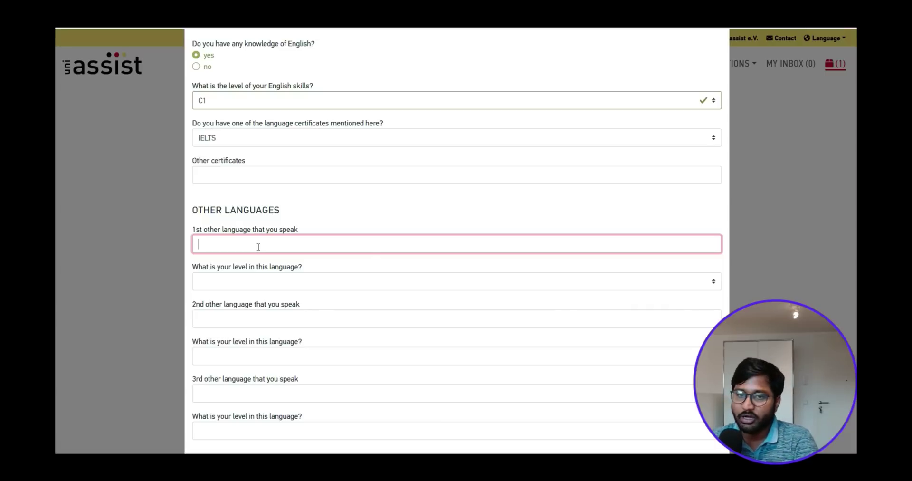
pyautogui.write('kannada')
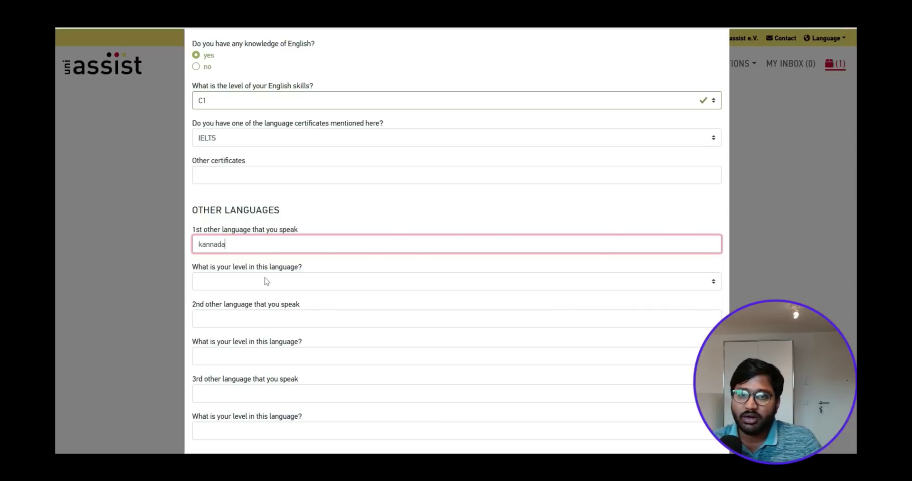
# Step: Set the level of the first other language, kannada, to Native speaker
pyautogui.click(266, 282)
pyautogui.click(229, 392)
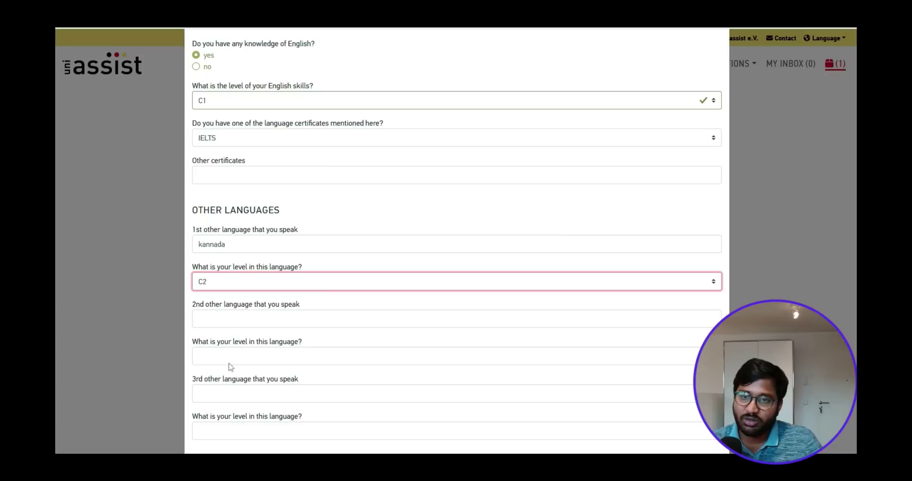
pyautogui.click(232, 285)
pyautogui.click(225, 407)
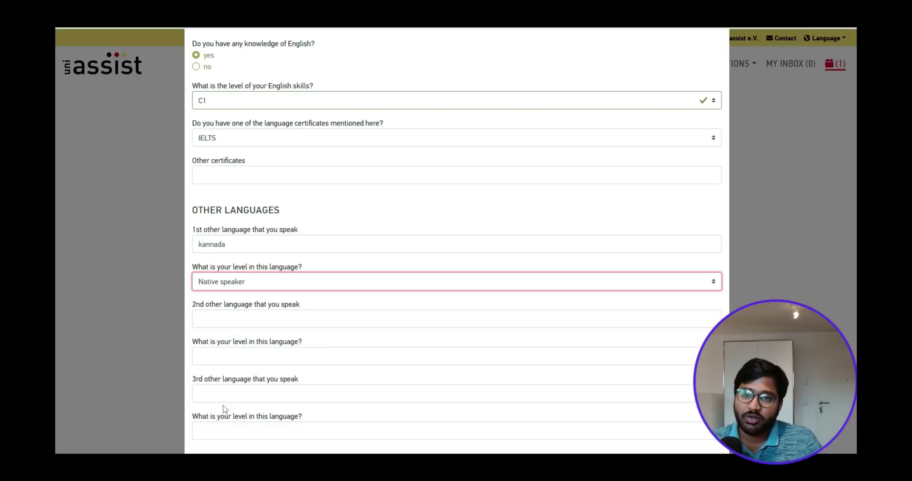
# Step: Enter English as the second other language spoken and set its level to C1
pyautogui.click(231, 316)
pyautogui.write('e')
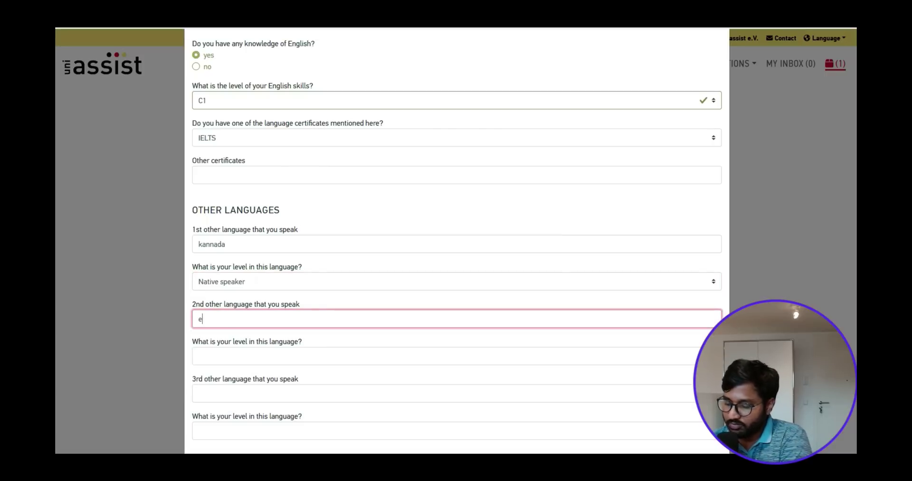
pyautogui.write('nglish')
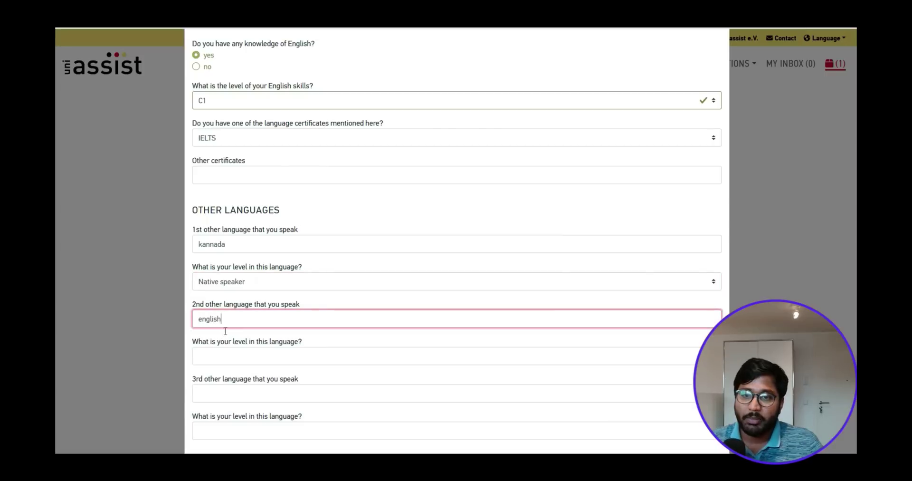
pyautogui.click(204, 318)
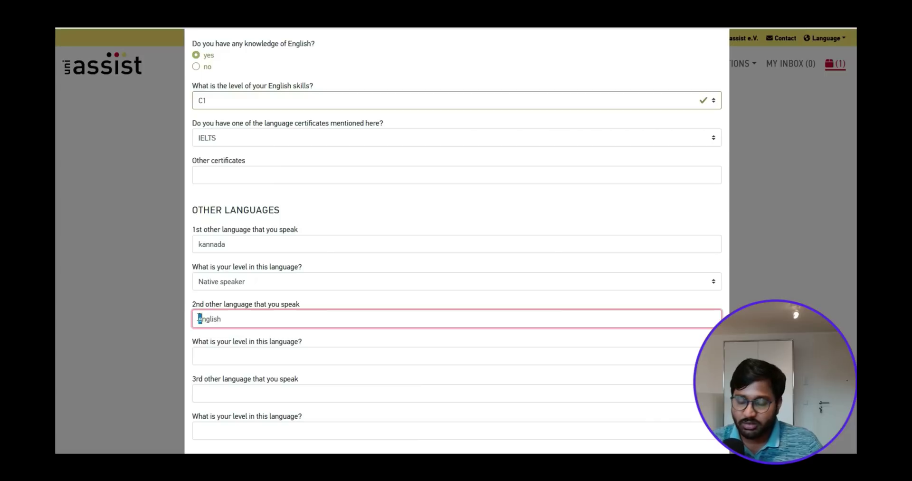
pyautogui.press('BackSpace')
pyautogui.write('E')
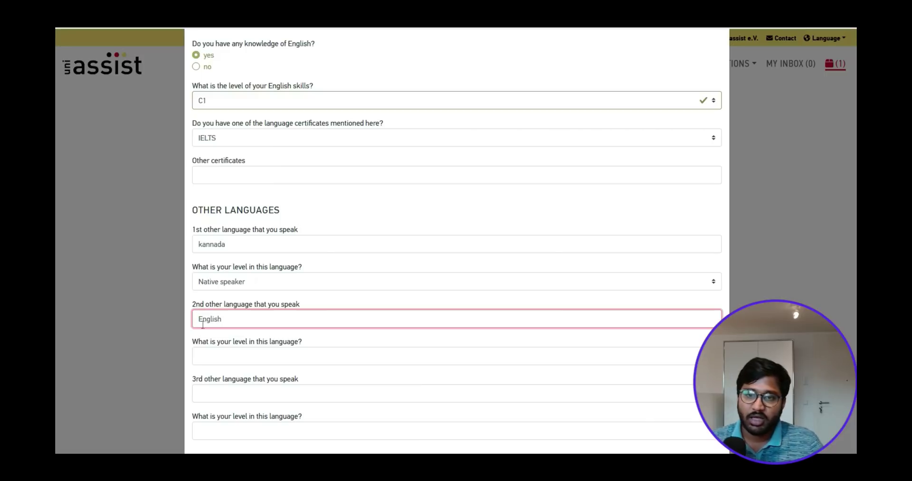
pyautogui.click(207, 363)
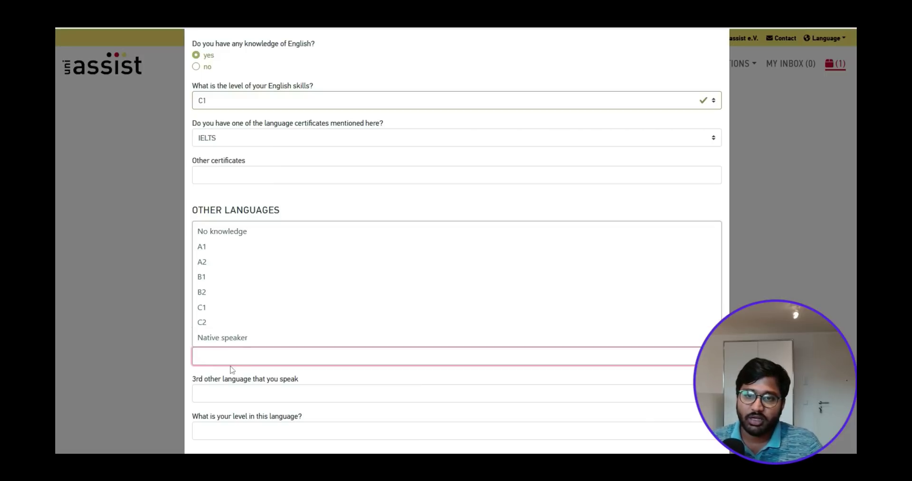
pyautogui.click(234, 310)
# Step: Enter German as the third other language spoken and set its level to B1
pyautogui.scroll(-1, 251, 362)
pyautogui.click(246, 333)
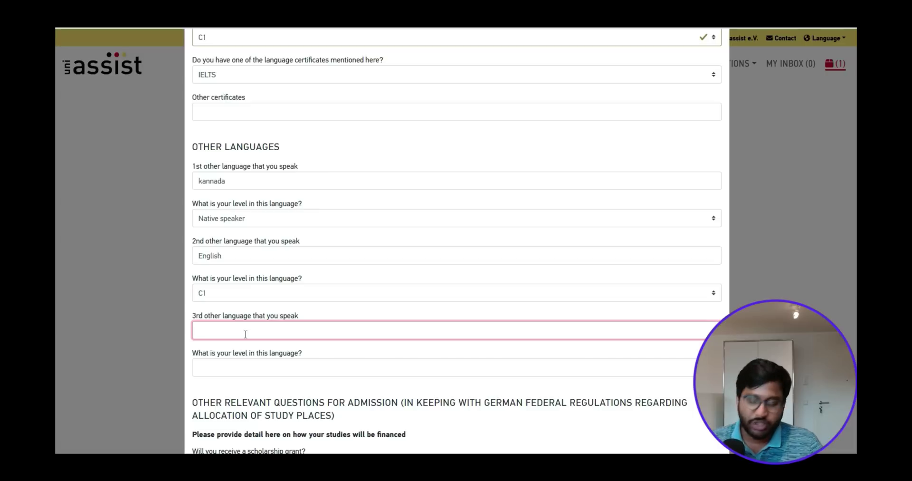
pyautogui.write('German')
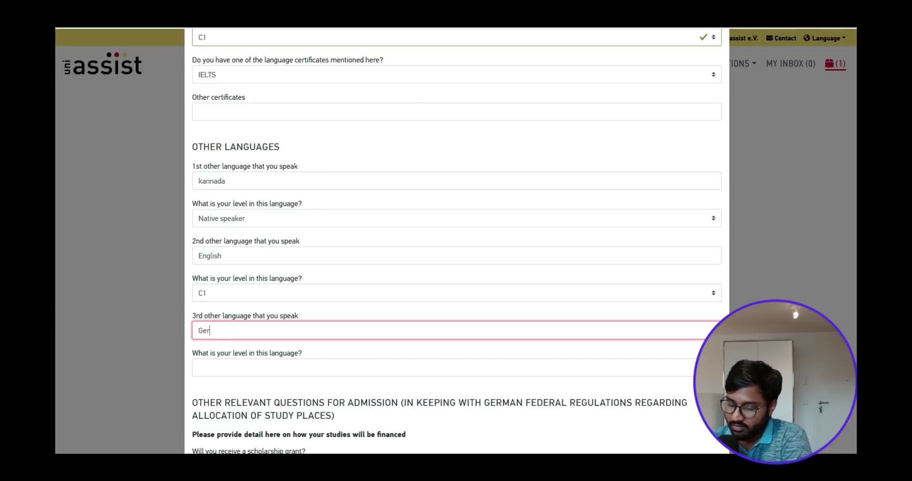
pyautogui.click(249, 375)
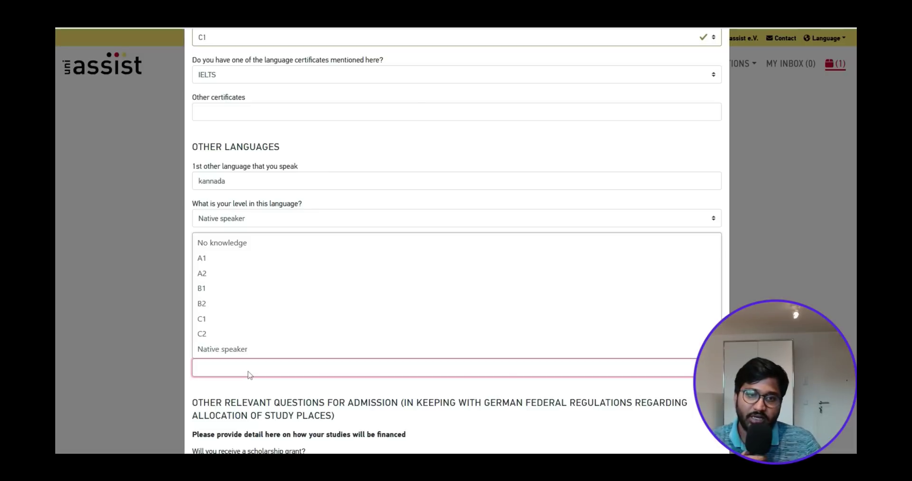
pyautogui.click(242, 288)
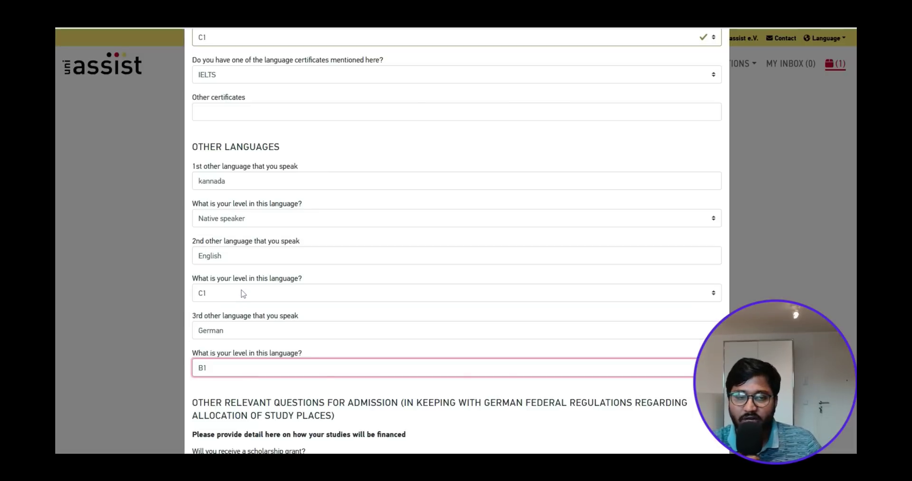
pyautogui.click(290, 391)
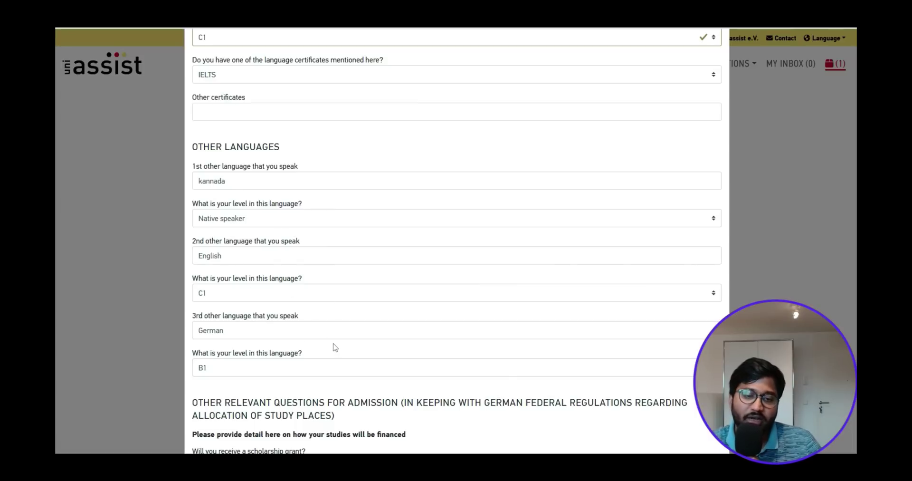
# Step: Answer no to receiving a scholarship grant and no to asylum proceedings or a refugee background
pyautogui.scroll(-4, 335, 348)
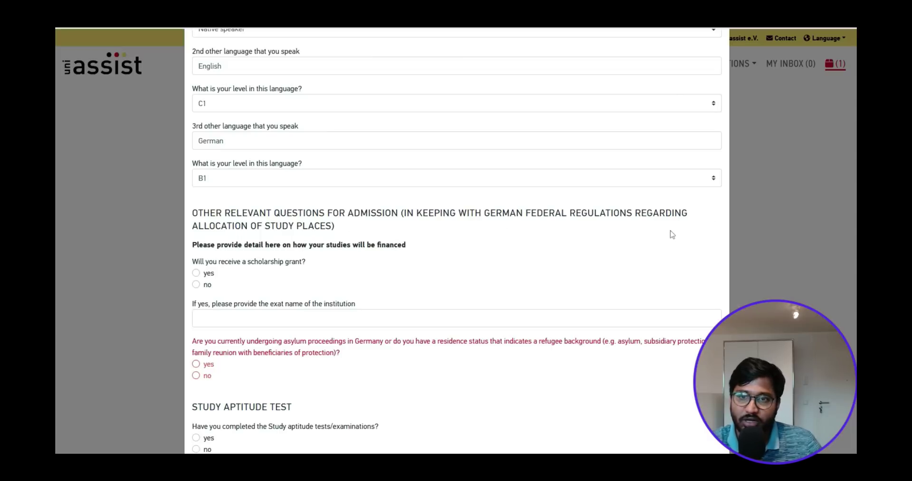
pyautogui.click(196, 284)
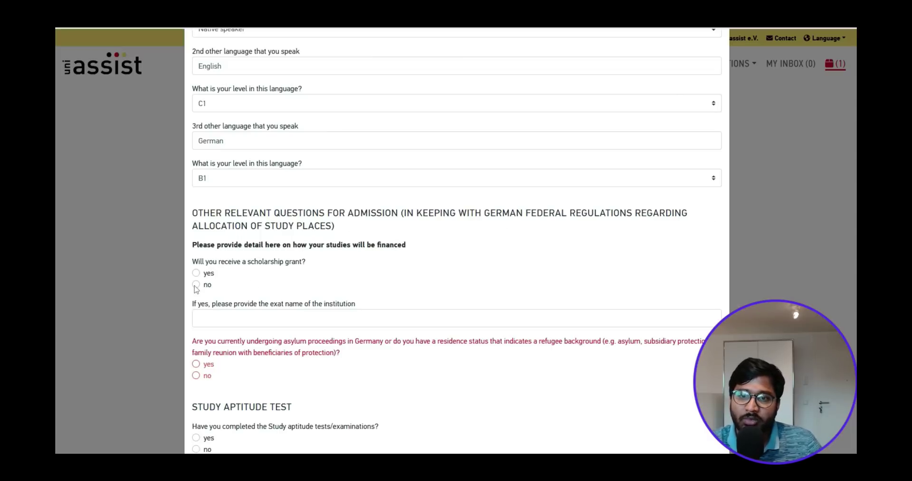
pyautogui.scroll(-3, 247, 228)
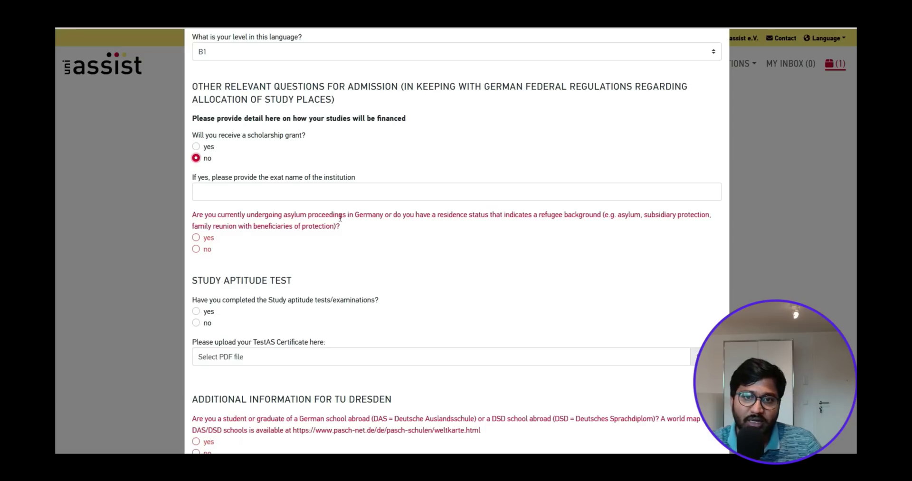
pyautogui.click(190, 250)
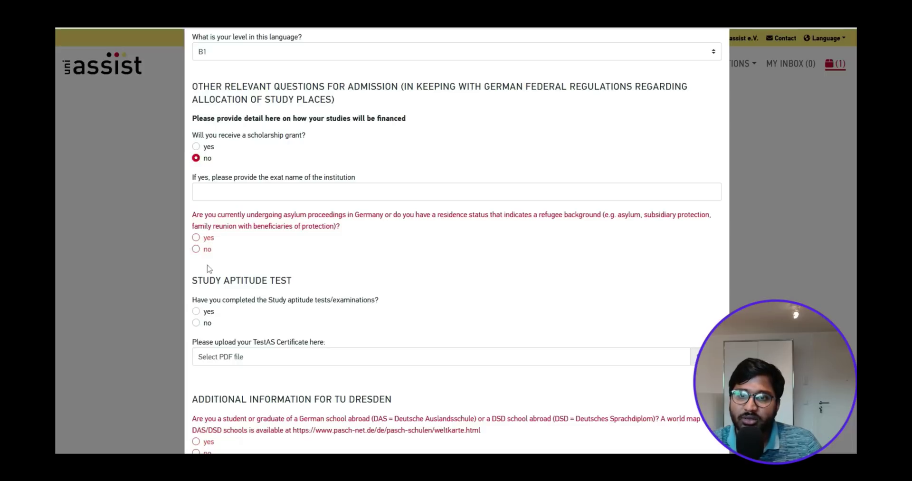
pyautogui.click(195, 248)
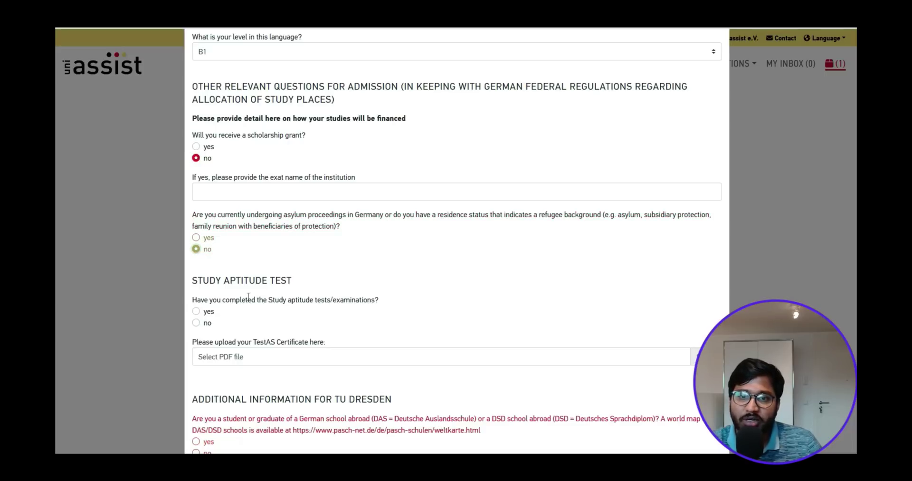
# Step: Answer no to having completed the Study aptitude tests/examinations
pyautogui.moveTo(265, 302); pyautogui.dragTo(398, 306)
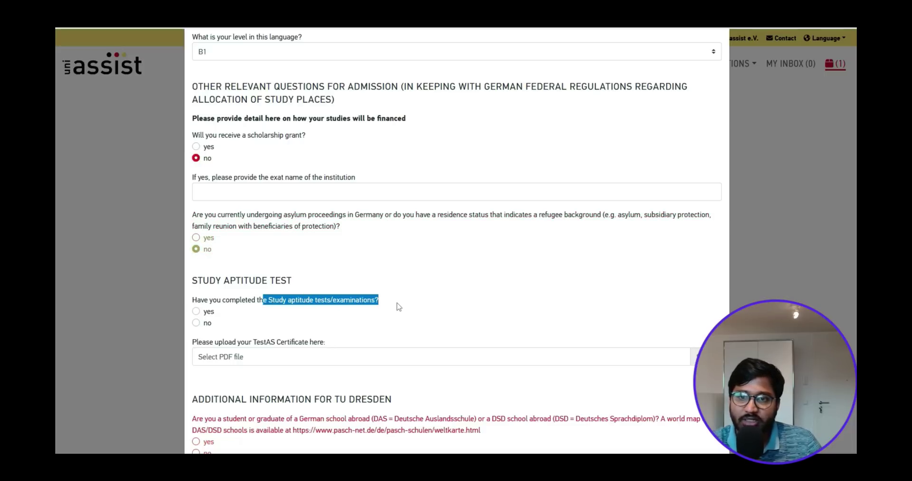
pyautogui.scroll(-3, 403, 299)
pyautogui.click(196, 196)
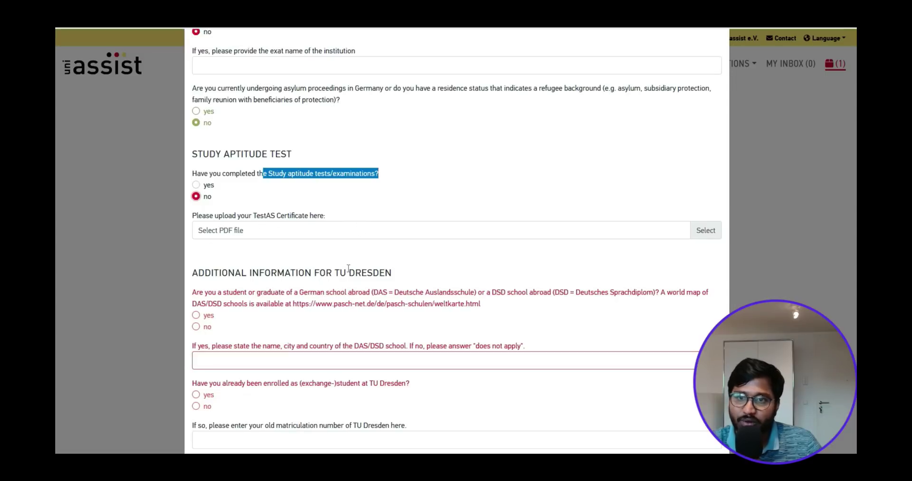
# Step: Answer no to being a student or graduate of a DAS/DSD school and enter "does not apply" for the school details
pyautogui.scroll(-3, 258, 316)
pyautogui.moveTo(232, 166); pyautogui.dragTo(348, 167)
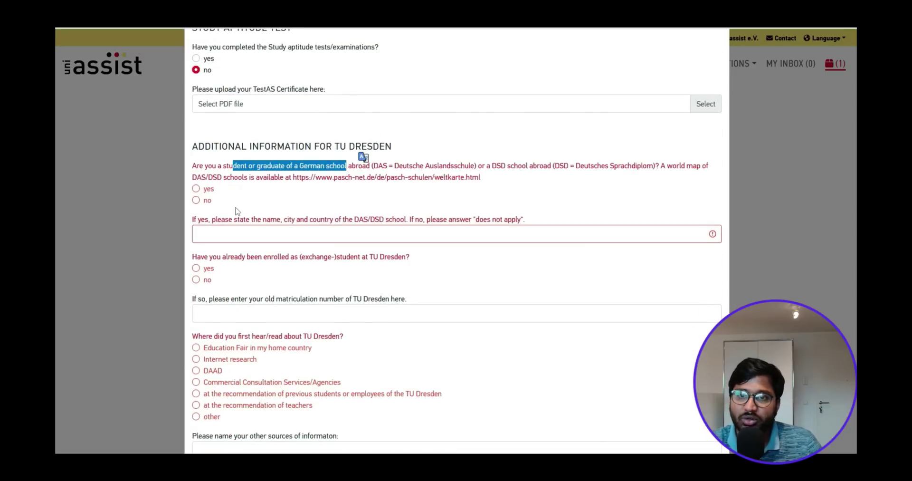
pyautogui.click(204, 209)
pyautogui.click(195, 200)
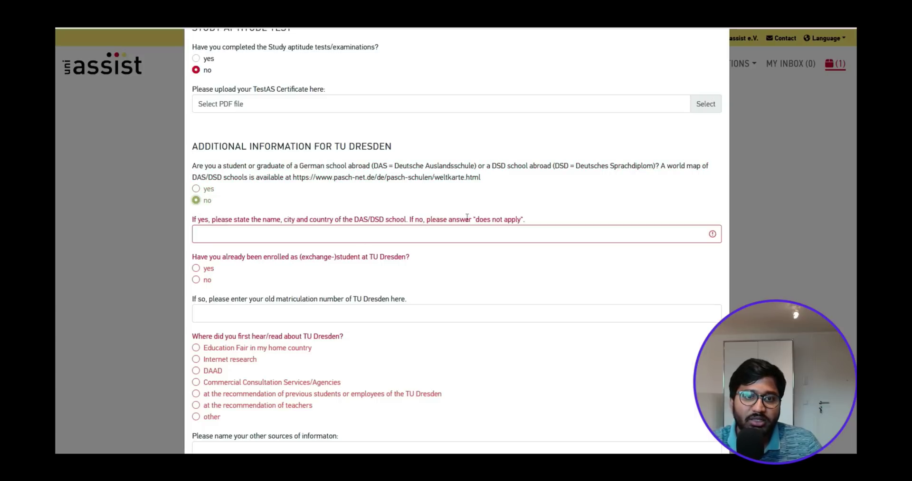
pyautogui.moveTo(475, 216); pyautogui.dragTo(521, 217)
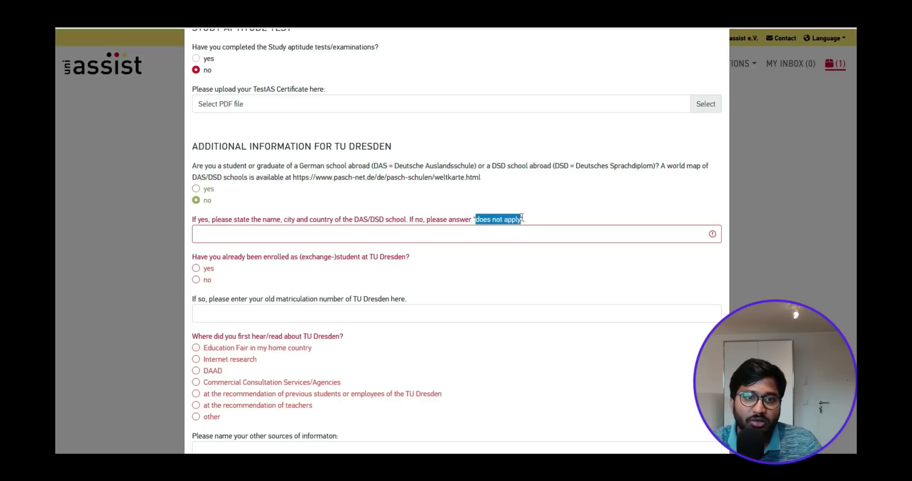
pyautogui.hotkey('ctrl', 'c')
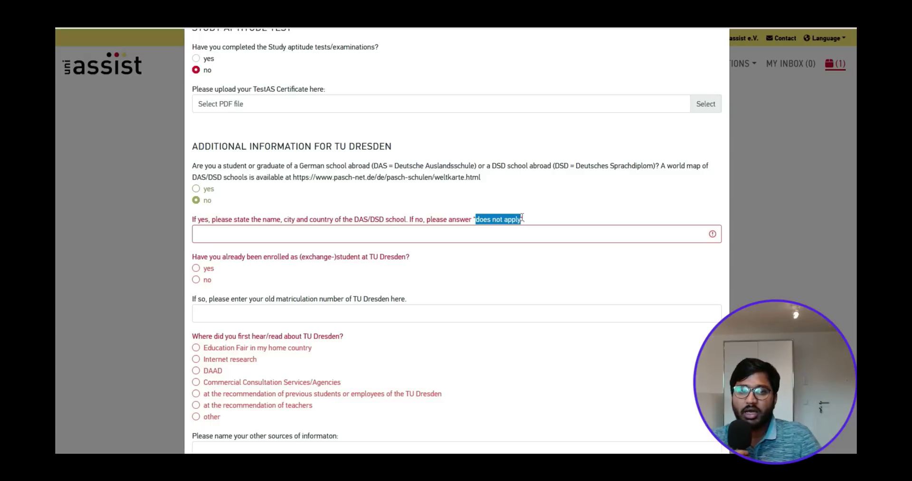
pyautogui.click(506, 236)
pyautogui.hotkey('ctrl', 'v')
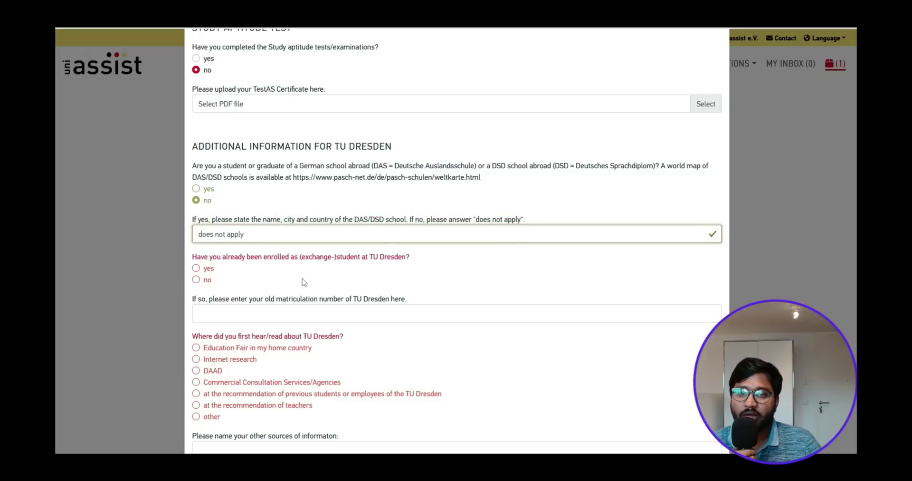
# Step: Answer no to previous enrolment at TU Dresden and choose DAAD as where the university was first heard of
pyautogui.click(196, 279)
pyautogui.scroll(-1, 265, 240)
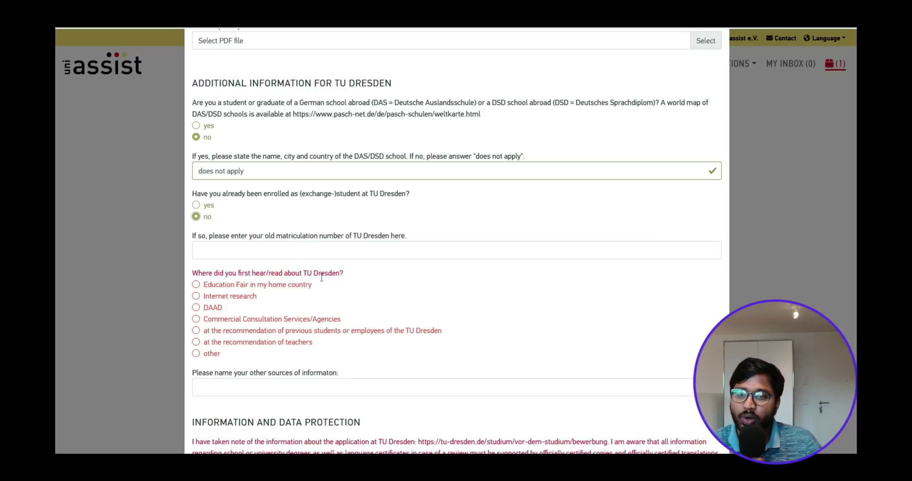
pyautogui.scroll(-1, 208, 214)
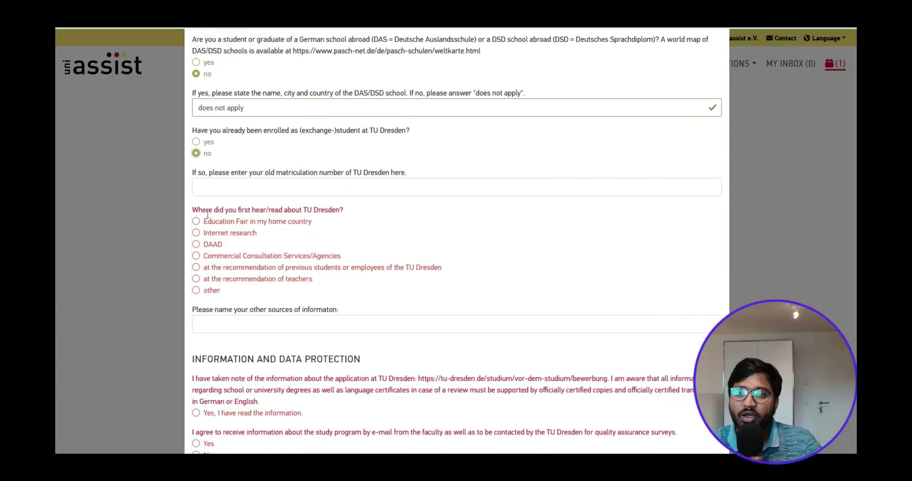
pyautogui.click(196, 244)
pyautogui.scroll(-1, 302, 286)
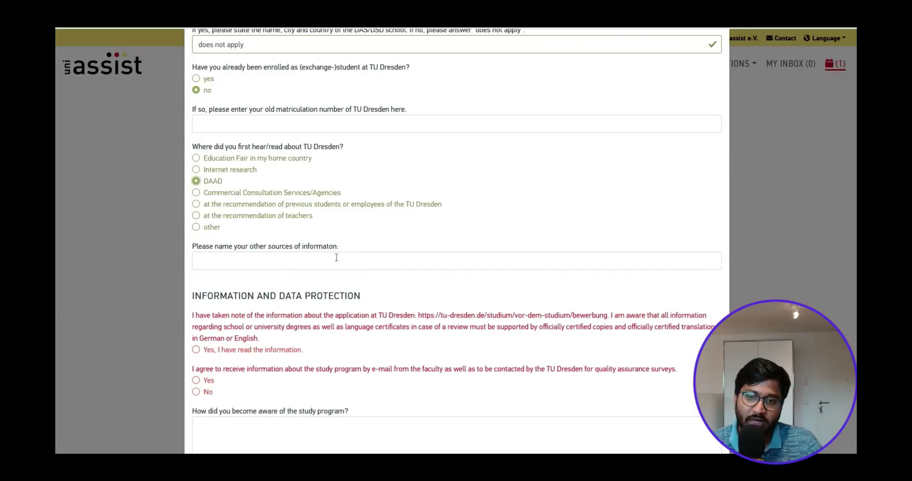
# Step: Confirm having read the application information and answer No to receiving study program e-mails and quality assurance surveys
pyautogui.scroll(-1, 336, 257)
pyautogui.click(250, 286)
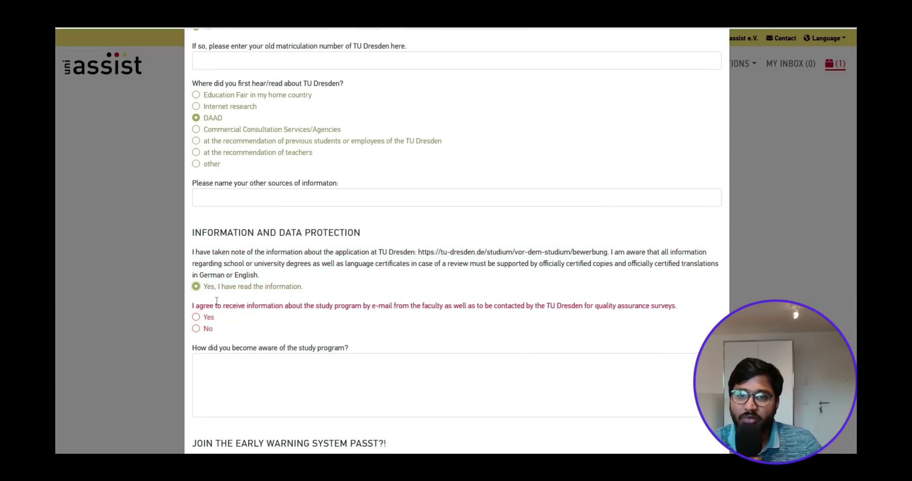
pyautogui.moveTo(338, 307); pyautogui.dragTo(676, 306)
pyautogui.click(630, 321)
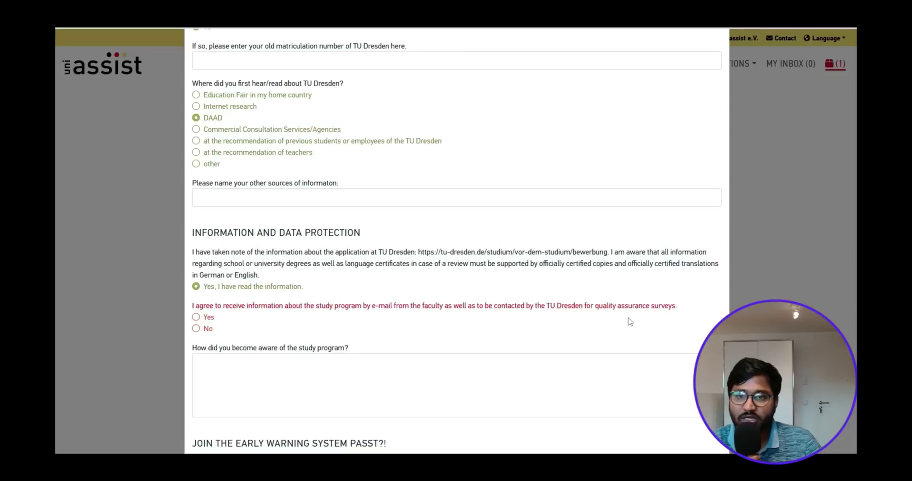
pyautogui.click(196, 317)
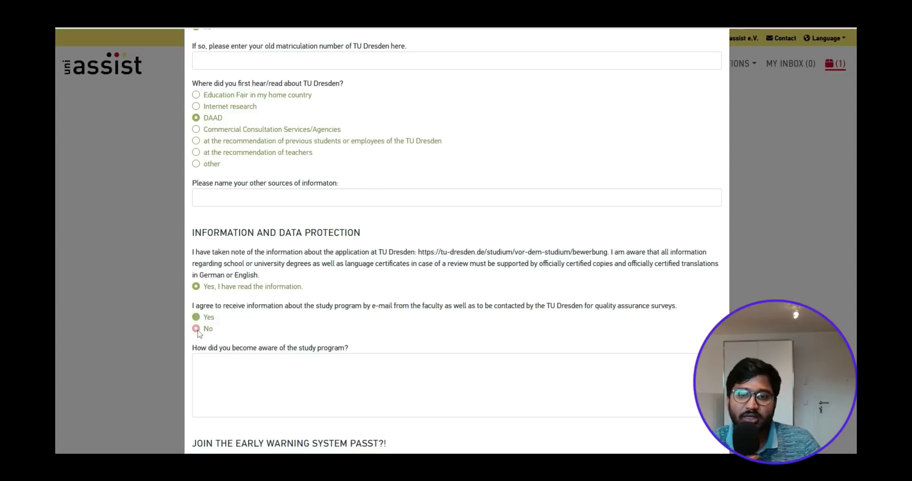
pyautogui.click(196, 328)
# Step: Check the free-text question on how the applicant became aware of the study program
pyautogui.scroll(-1, 199, 334)
pyautogui.scroll(-3, 200, 333)
pyautogui.moveTo(225, 221); pyautogui.dragTo(360, 215)
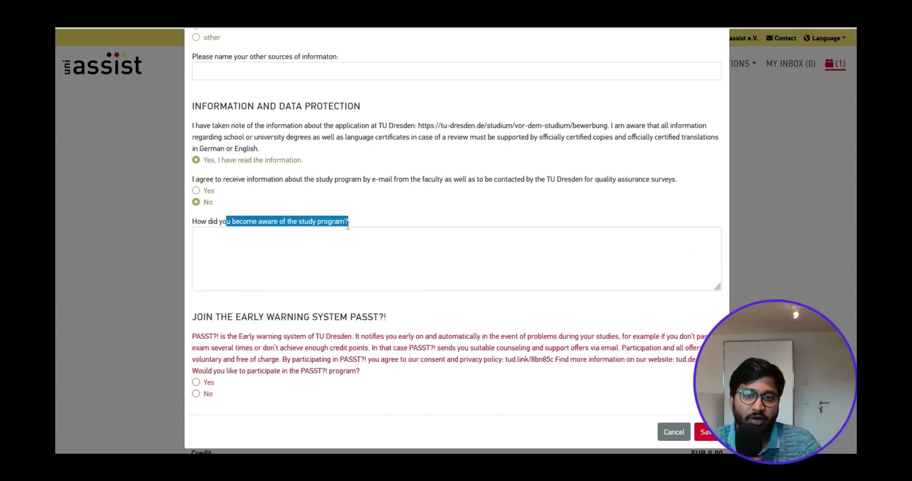
pyautogui.click(320, 251)
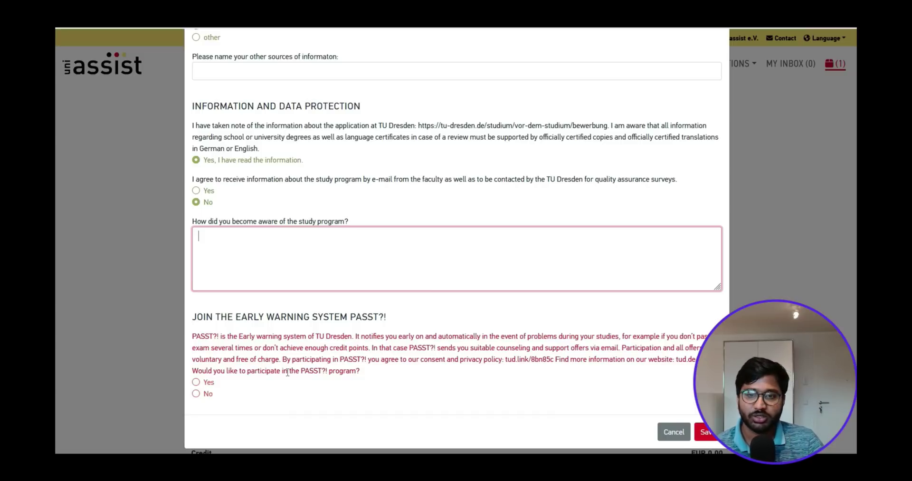
# Step: Answer No to participating in the PASST?! early warning program
pyautogui.scroll(-1, 288, 373)
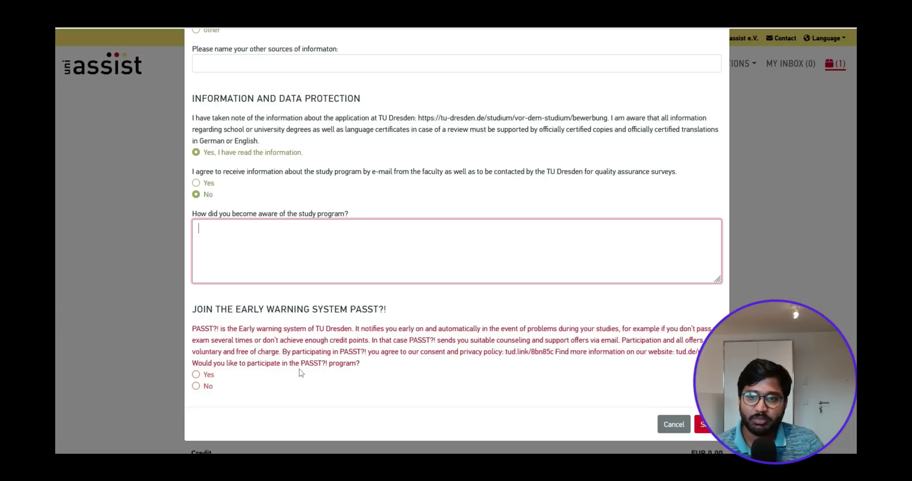
pyautogui.click(201, 374)
pyautogui.click(196, 374)
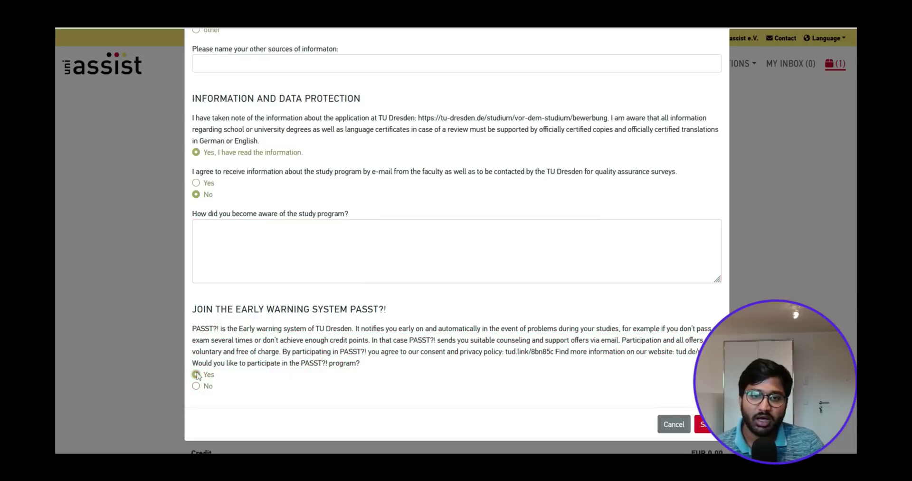
pyautogui.click(196, 387)
pyautogui.scroll(3, 247, 380)
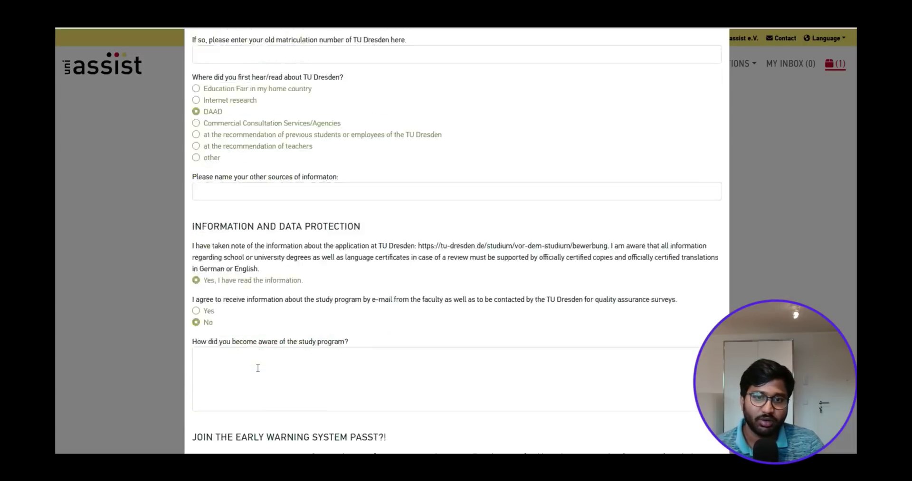
# Step: Attach Aptitude_Assesment.pdf, Module_Handbook.pdf, CV.pdf and SOP.pdf to the course of study-related questions and save the answers
pyautogui.scroll(15, 258, 367)
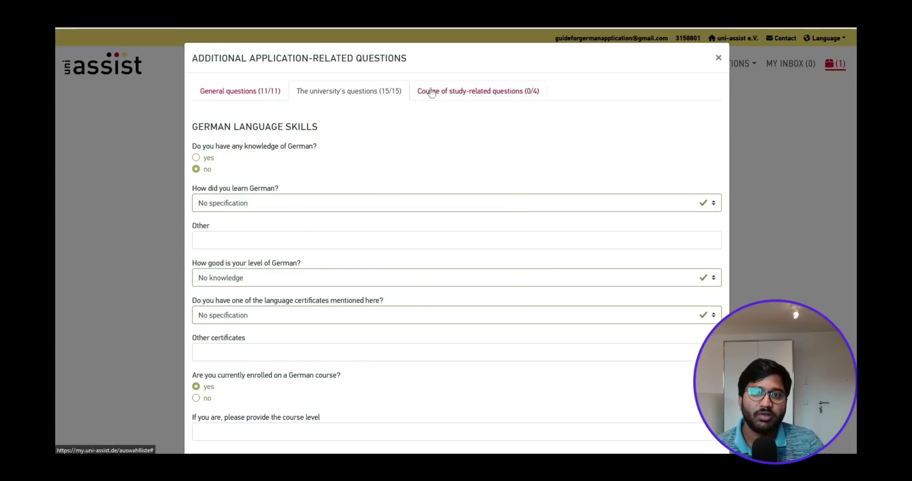
pyautogui.click(432, 93)
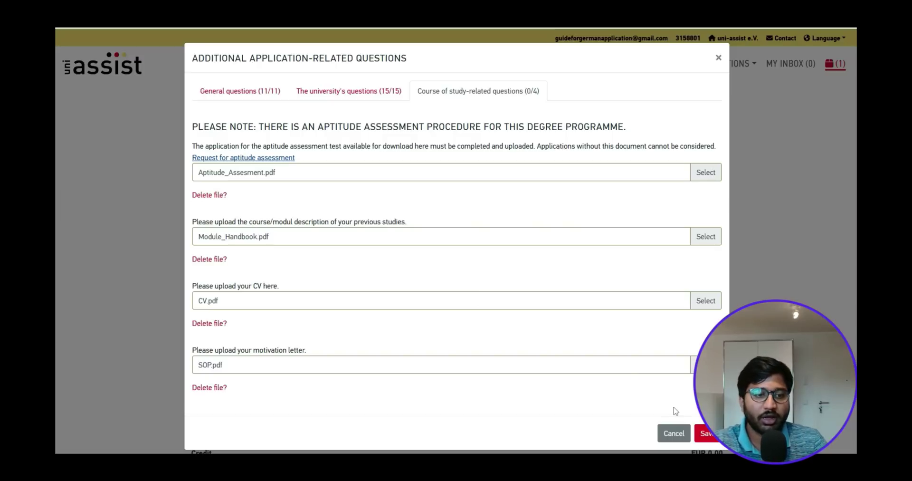
pyautogui.click(696, 427)
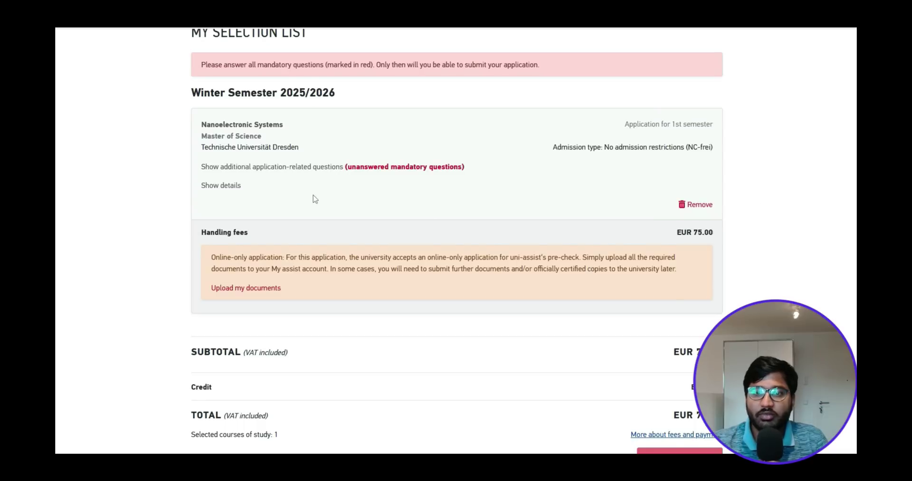
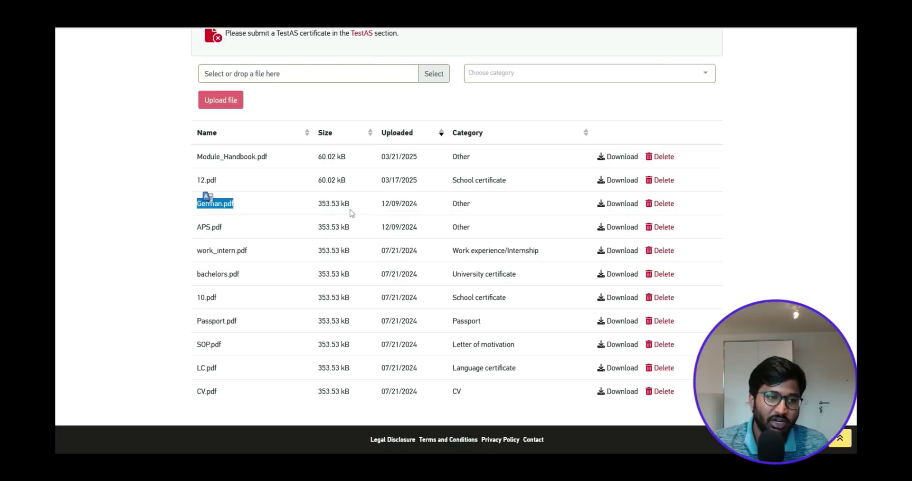
# Step: Review the uploaded school, bachelor's, internship, APS, passport, motivation letter, language certificate and CV files in My Documents
pyautogui.moveTo(233, 184); pyautogui.dragTo(189, 186)
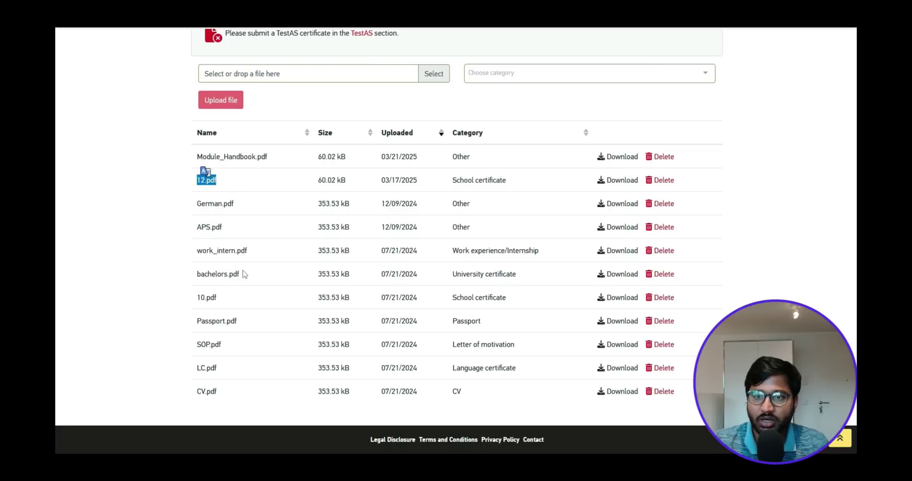
pyautogui.moveTo(238, 300); pyautogui.dragTo(181, 305)
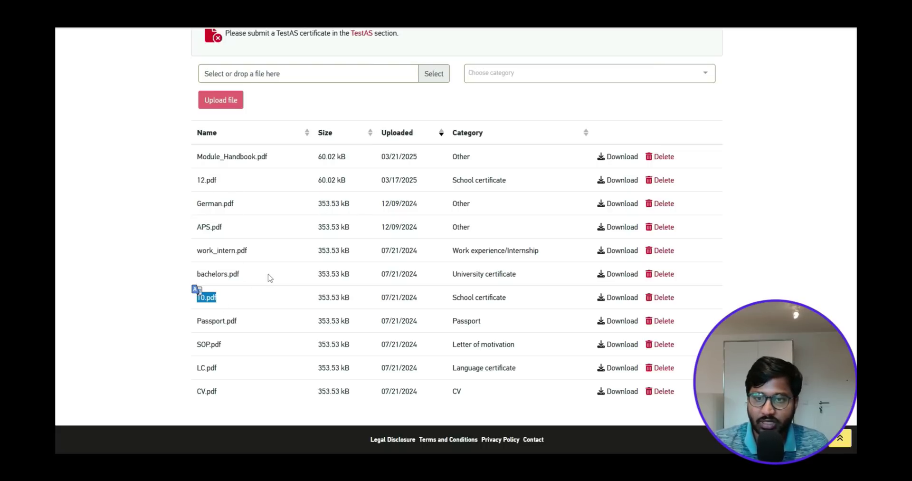
pyautogui.moveTo(268, 275); pyautogui.dragTo(195, 275)
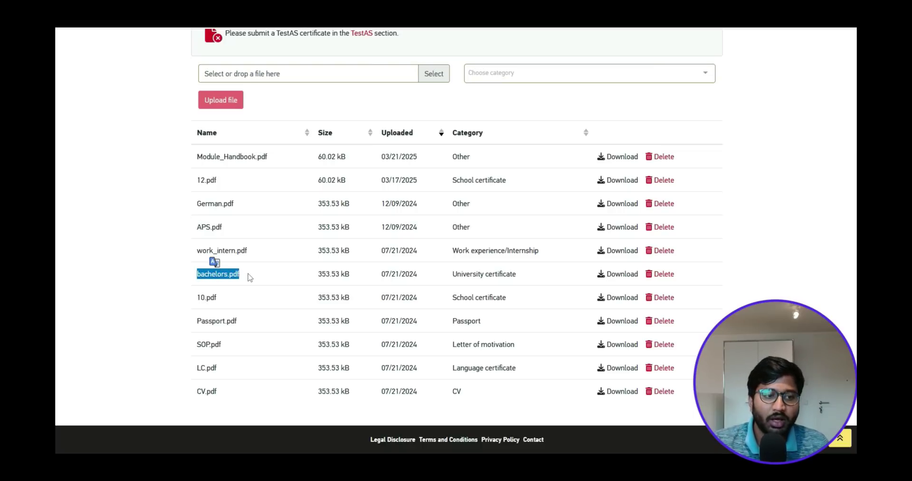
pyautogui.click(250, 277)
pyautogui.moveTo(257, 252); pyautogui.dragTo(192, 258)
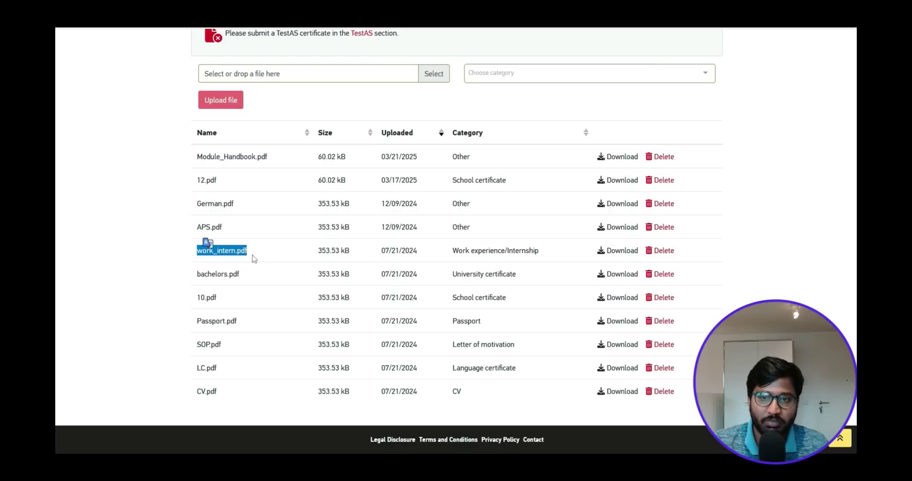
pyautogui.moveTo(232, 226); pyautogui.dragTo(196, 229)
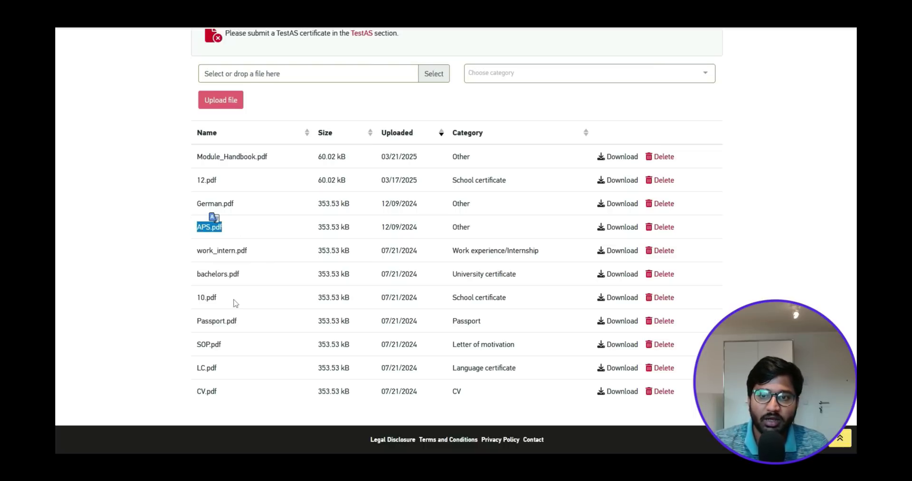
pyautogui.moveTo(256, 322); pyautogui.dragTo(179, 319)
pyautogui.moveTo(254, 346); pyautogui.dragTo(147, 349)
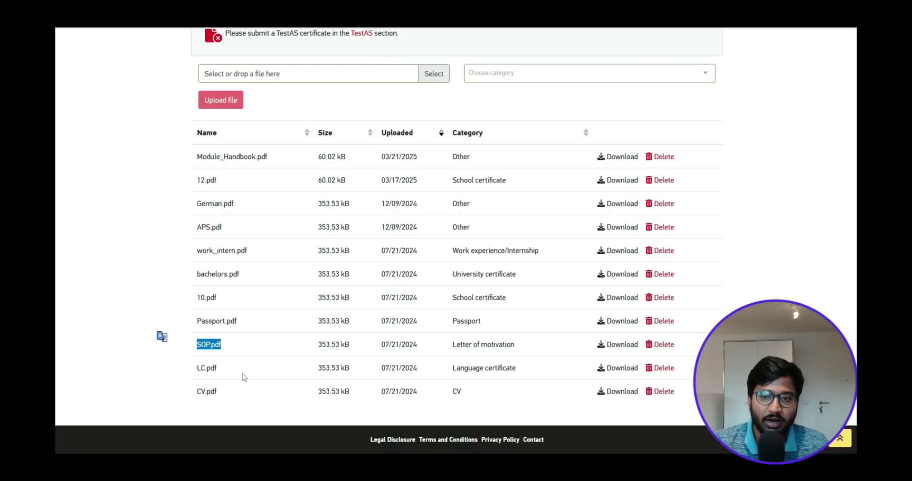
pyautogui.moveTo(240, 375); pyautogui.dragTo(177, 379)
pyautogui.moveTo(242, 391); pyautogui.dragTo(185, 396)
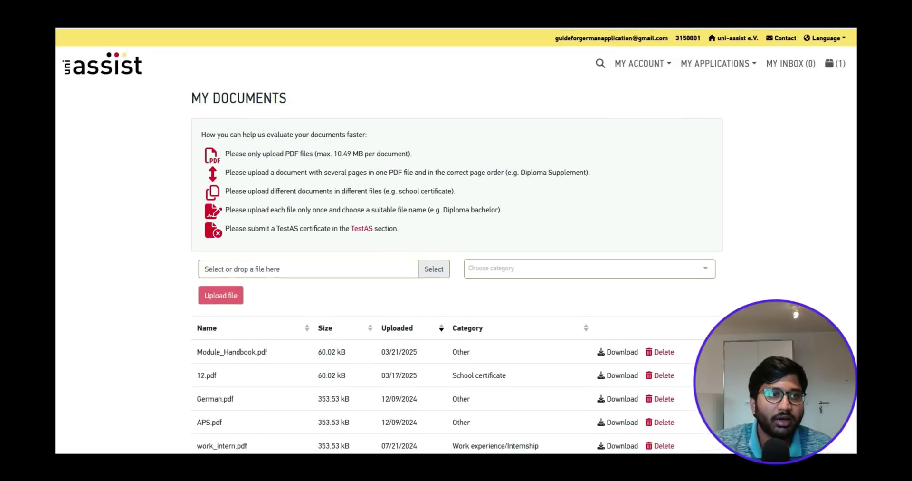
# Step: Open the selection list and check the subtotal, total and payment section for the Nanoelectronic Systems application
pyautogui.click(835, 63)
pyautogui.scroll(-6, 657, 147)
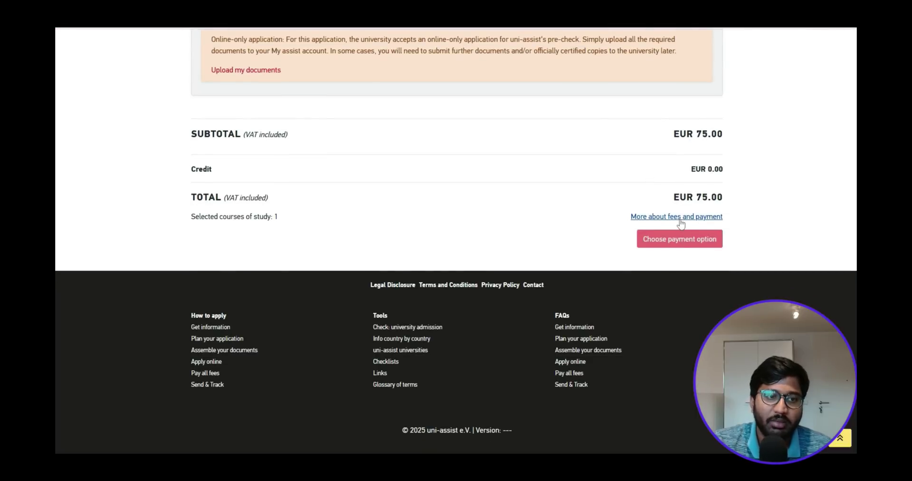
pyautogui.moveTo(692, 138); pyautogui.dragTo(727, 138)
pyautogui.click(755, 159)
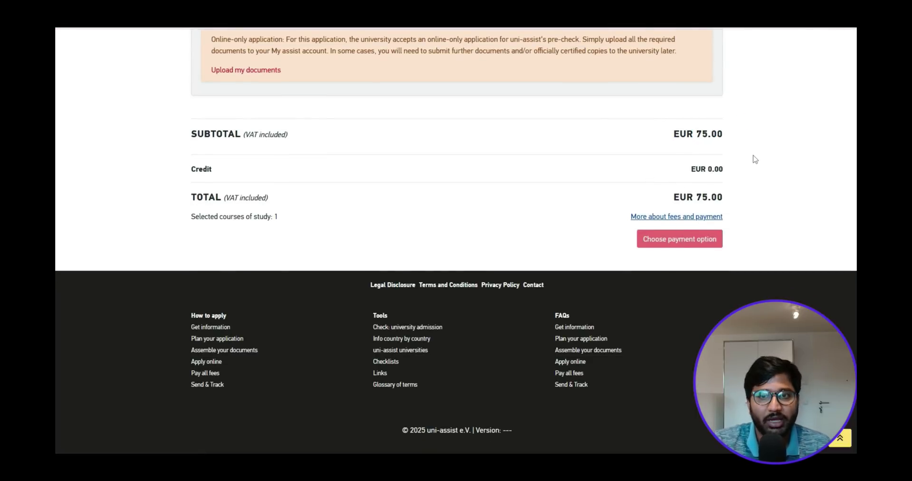
pyautogui.scroll(6, 756, 159)
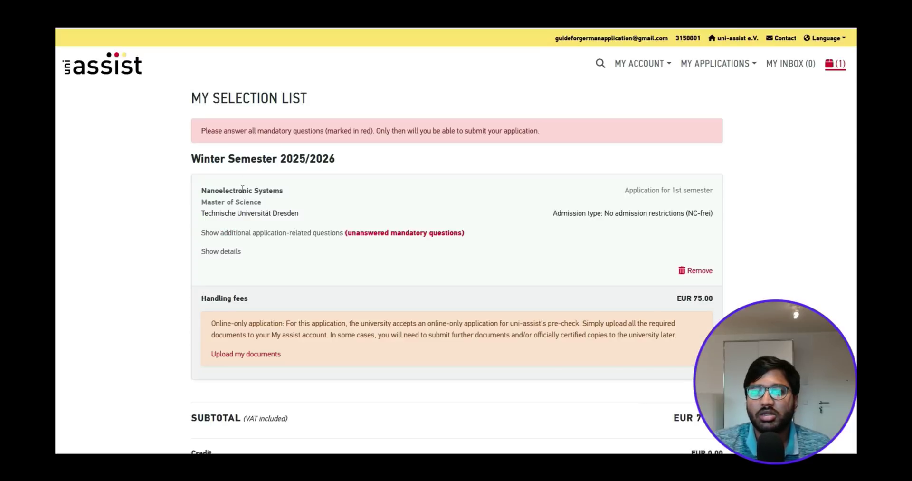